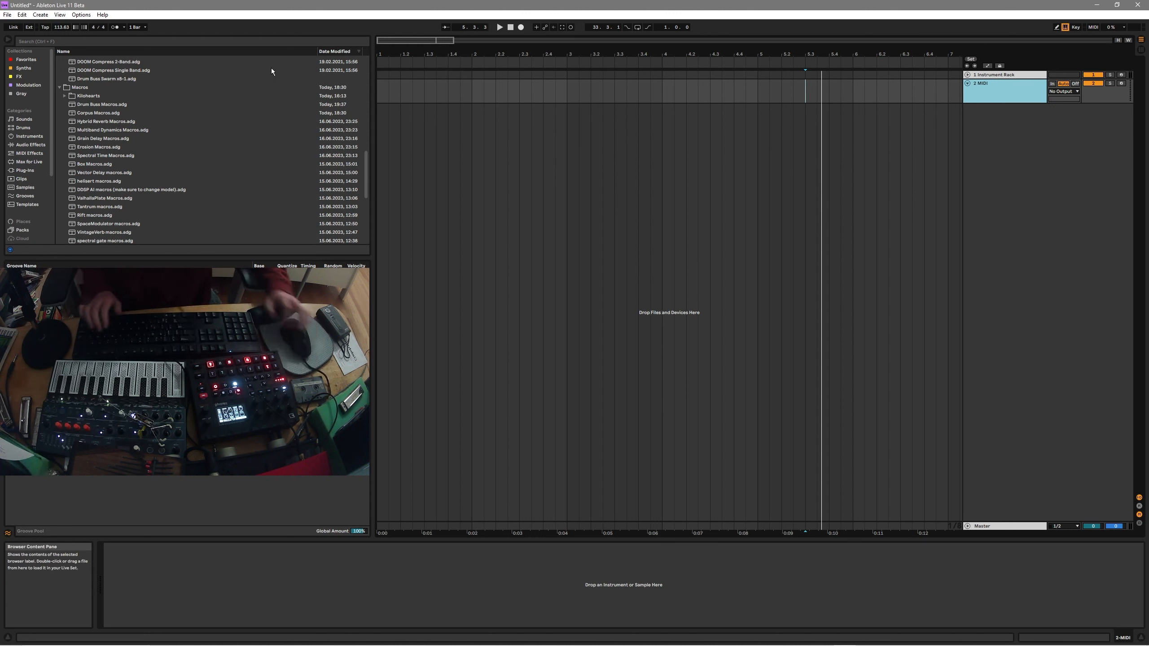
Search the browser for 'ds snare'.
{"action": "key", "text": "ctrl+f"}
{"action": "type", "text": "ds snare"}
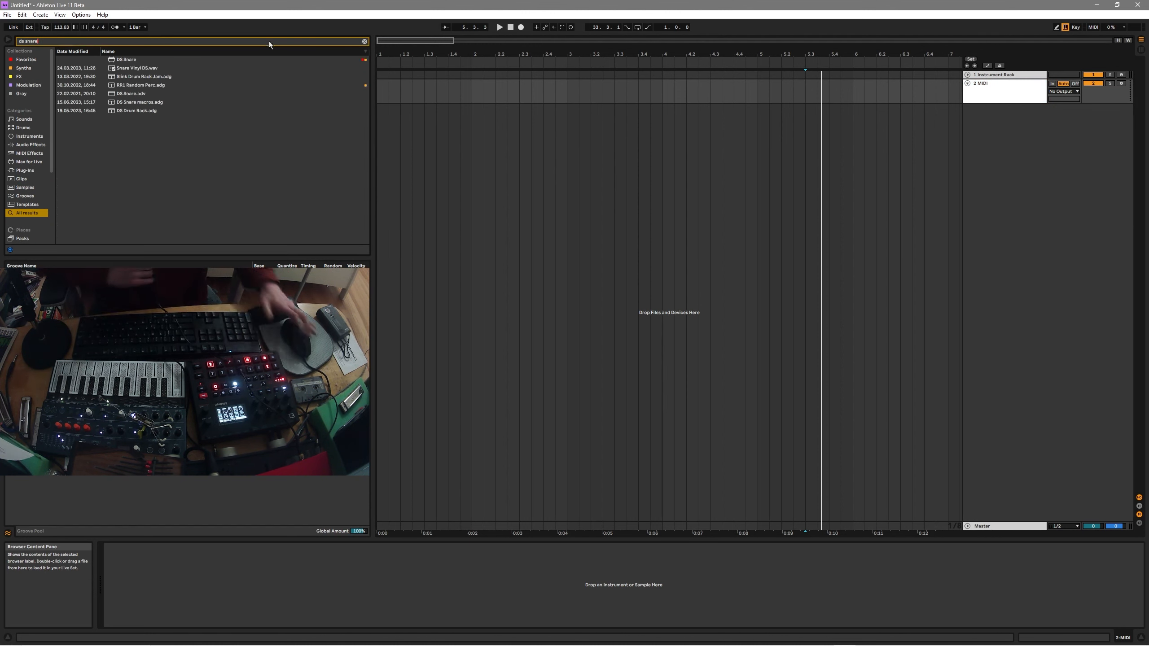
Load DS Snare onto the 2 MIDI track and lower its Tune from 41.0% to 29.2%.
{"action": "left_click_drag", "start_coordinate": [121, 60], "coordinate": [986, 94]}
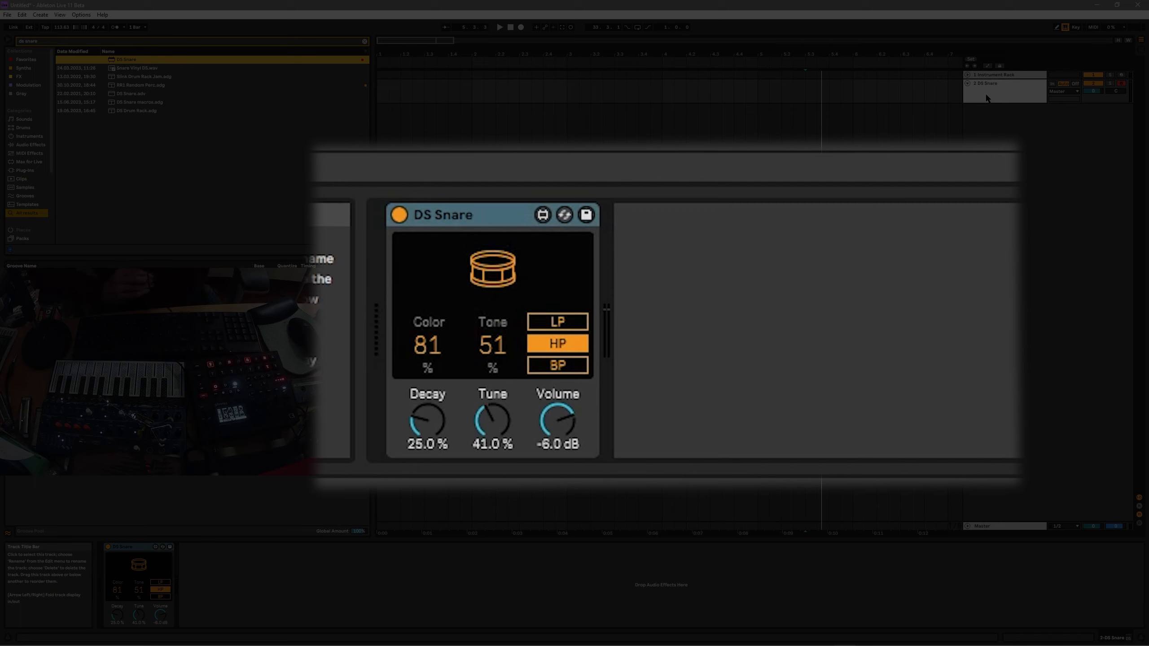
{"action": "left_click", "coordinate": [245, 567]}
{"action": "left_click", "coordinate": [134, 547]}
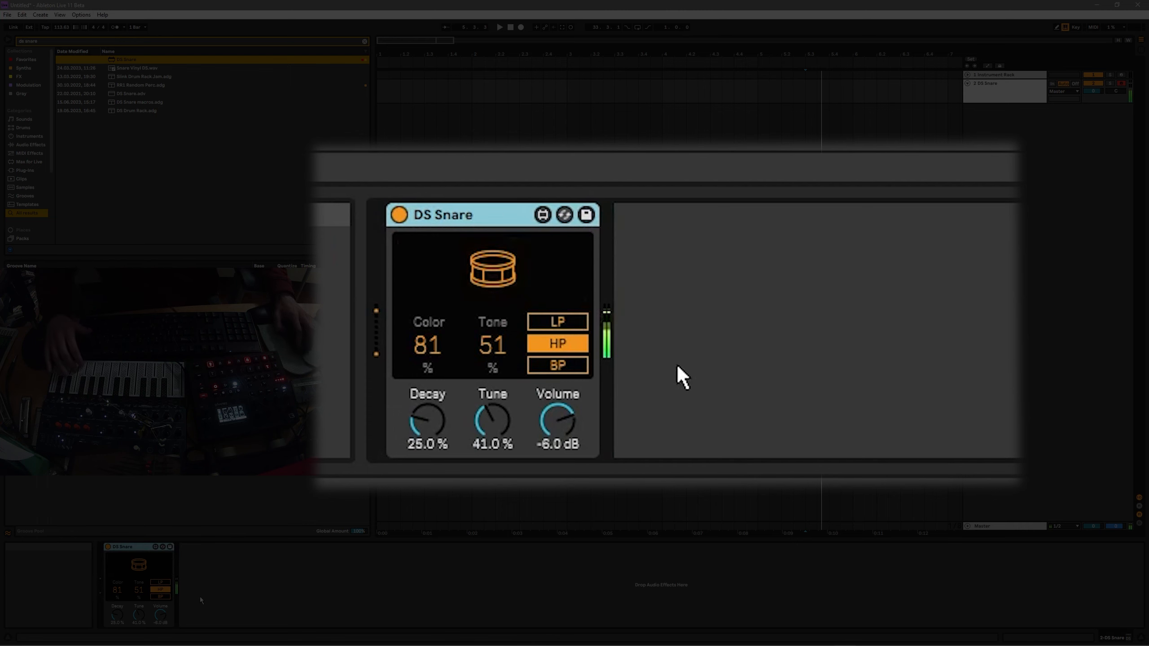
{"action": "left_click_drag", "start_coordinate": [139, 615], "coordinate": [196, 591]}
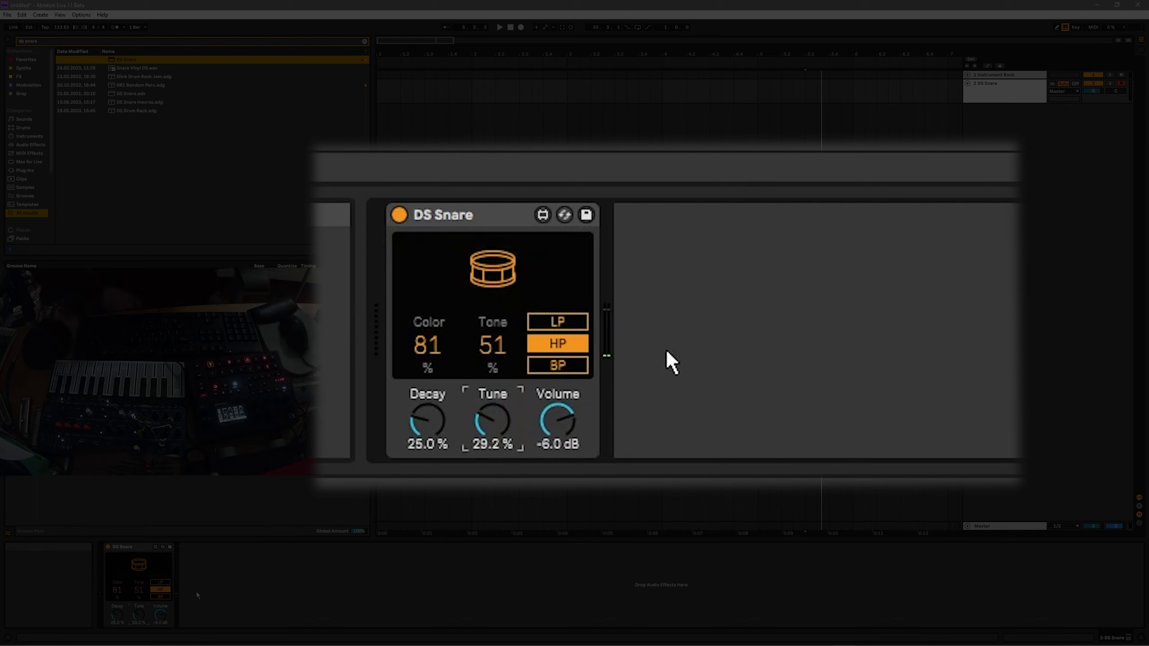
{"action": "left_click", "coordinate": [138, 548]}
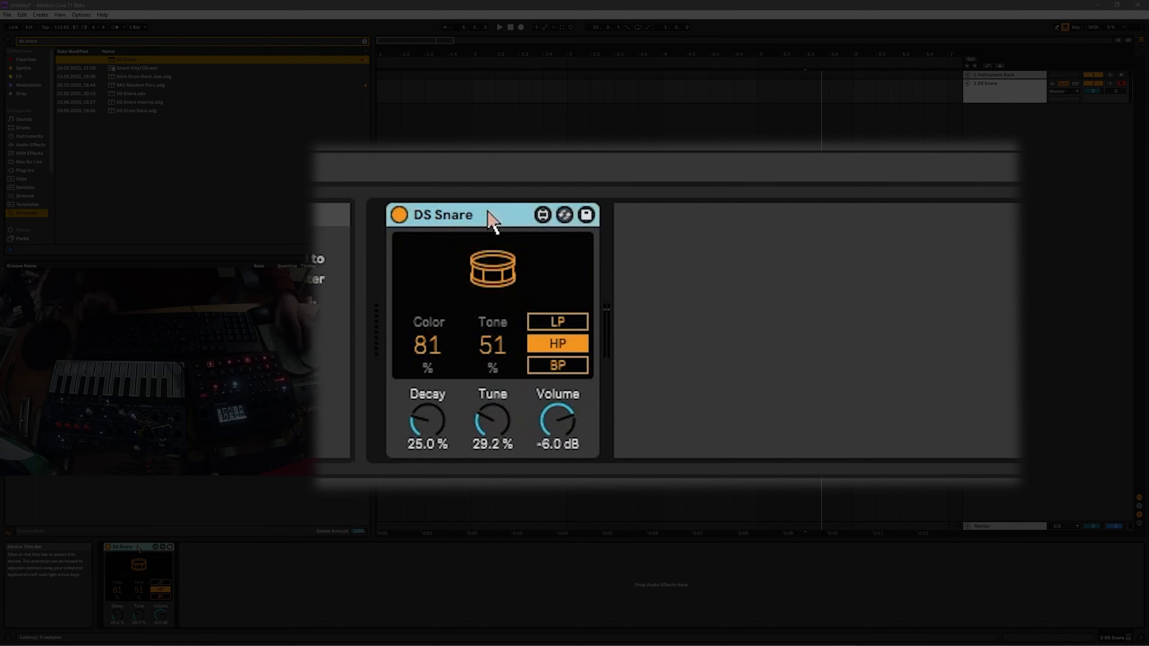
Group DS Snare into a rack, set Macro 1 to 127, switch the filter to BP, and map Color to Macro 1.
{"action": "key", "text": "ctrl+g"}
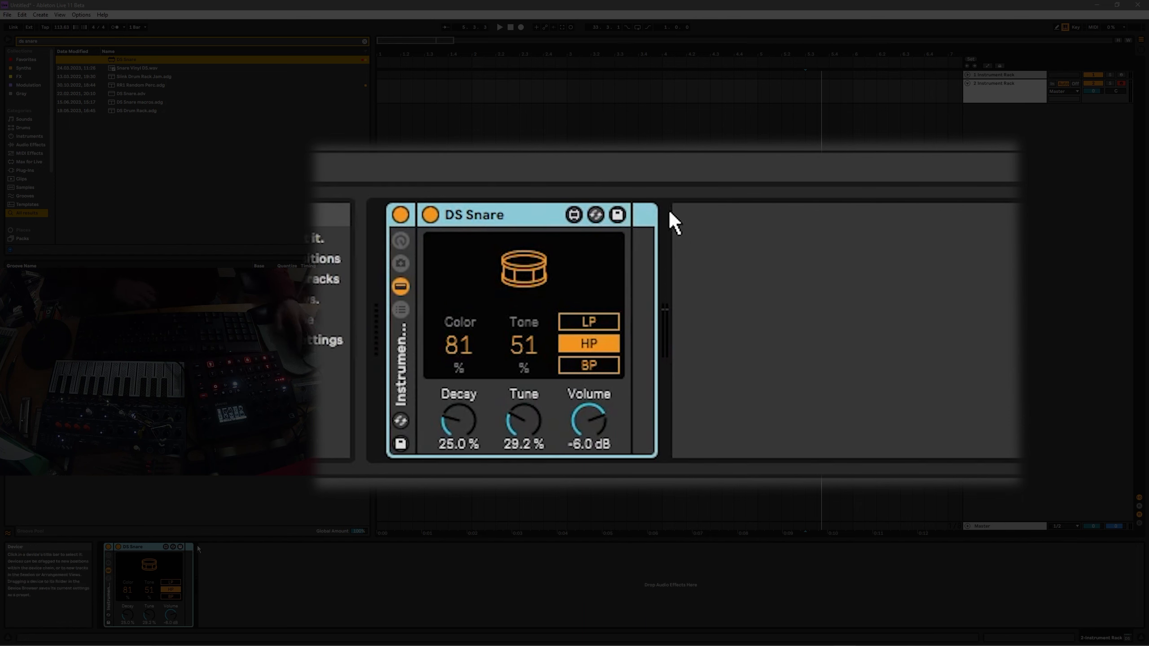
{"action": "left_click", "coordinate": [108, 556]}
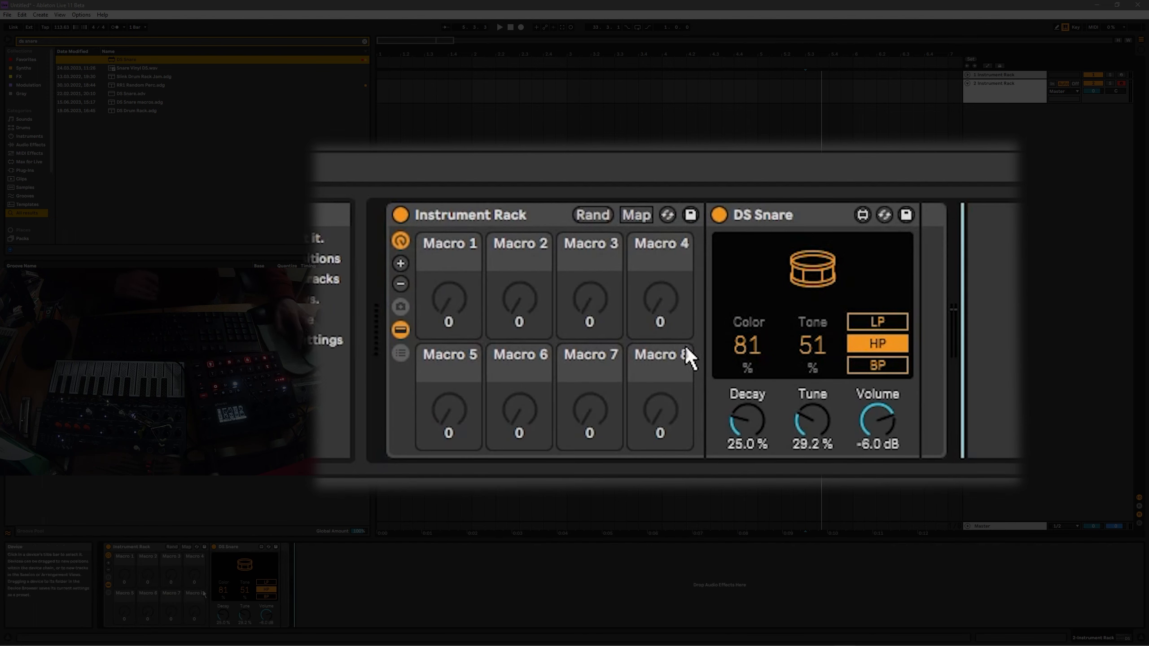
{"action": "left_click_drag", "start_coordinate": [128, 580], "coordinate": [128, 556]}
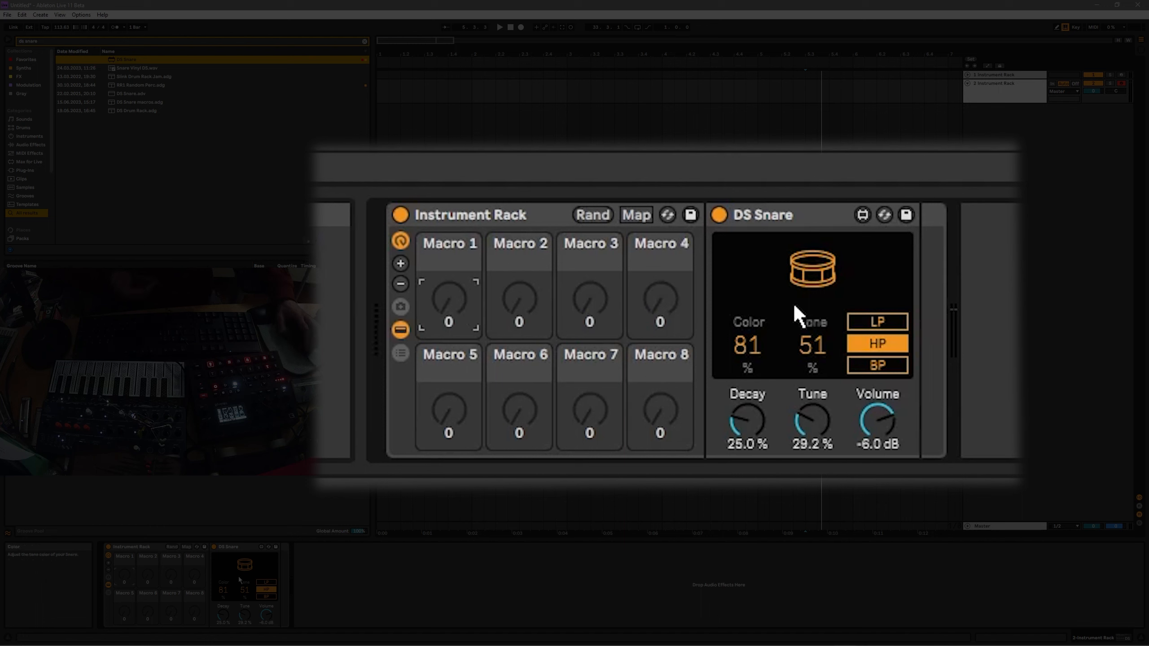
{"action": "left_click", "coordinate": [266, 596]}
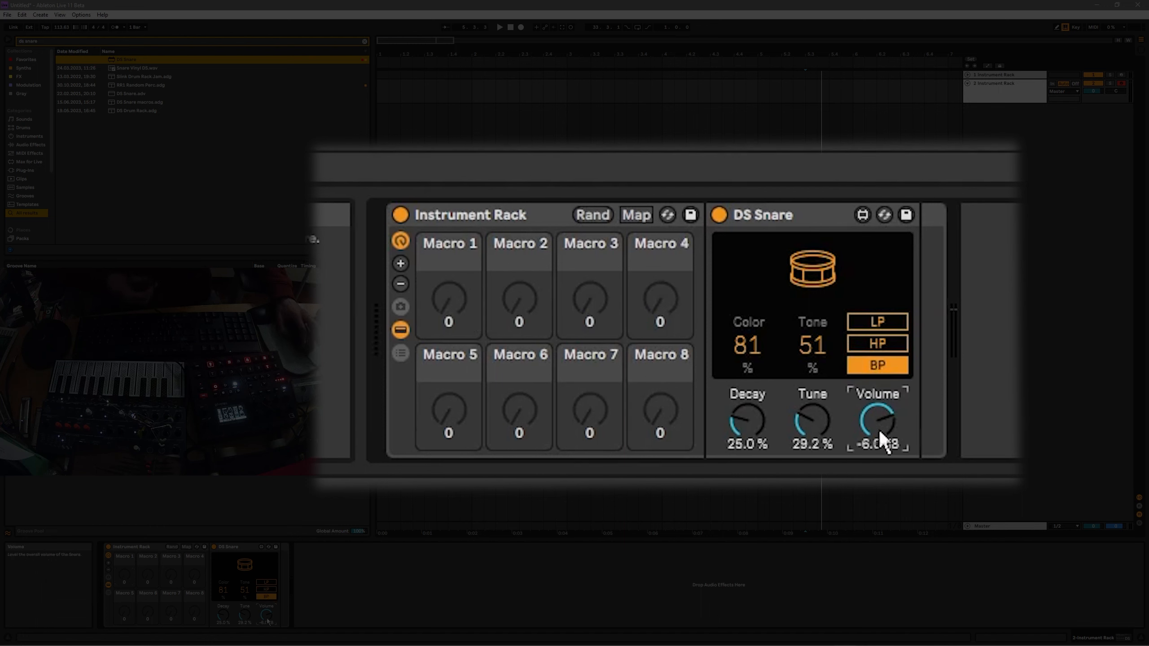
{"action": "right_click", "coordinate": [225, 591]}
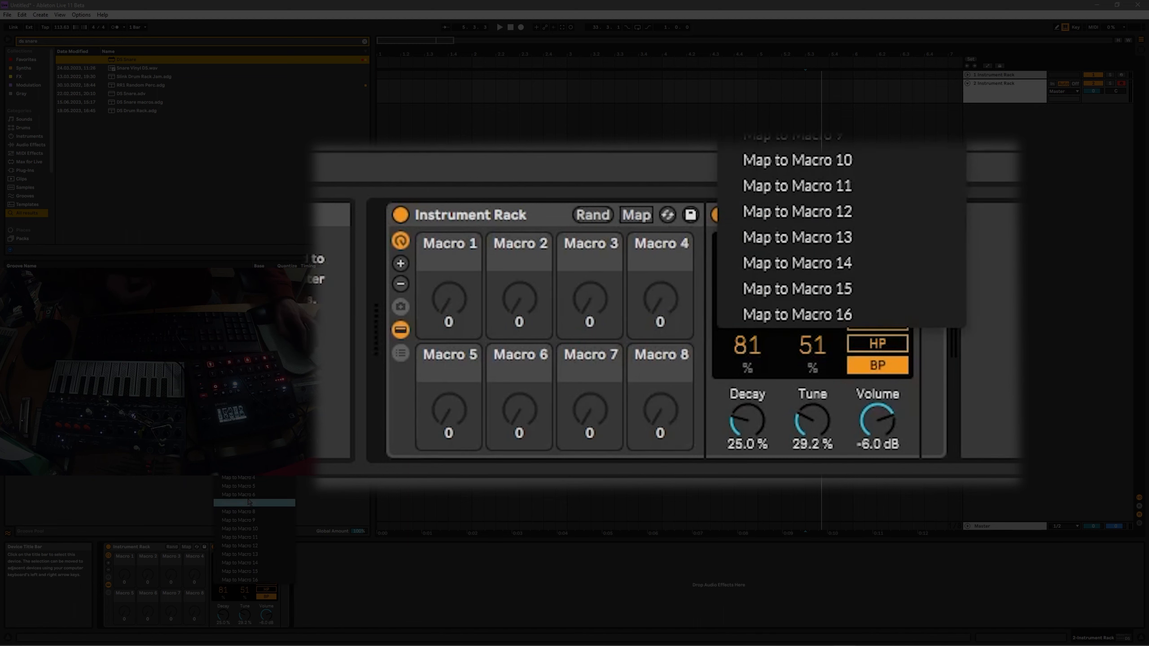
{"action": "left_click", "coordinate": [239, 451]}
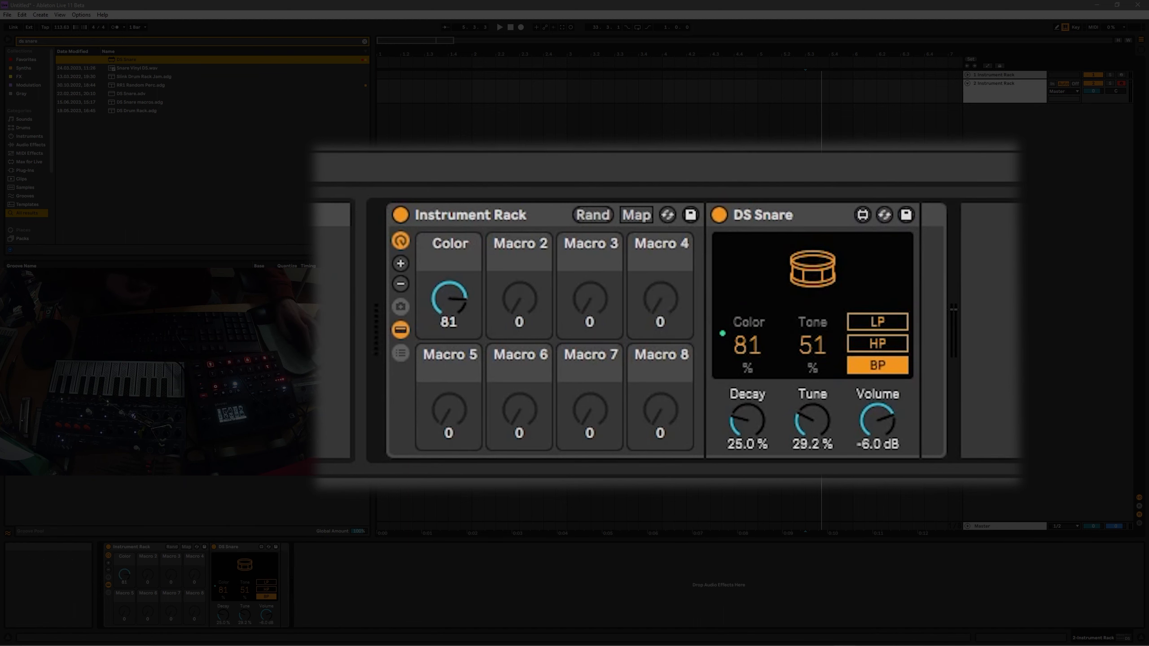
Map Tune, Tone and the filter type to Macros 2, 3 and 4.
{"action": "left_click", "coordinate": [185, 547]}
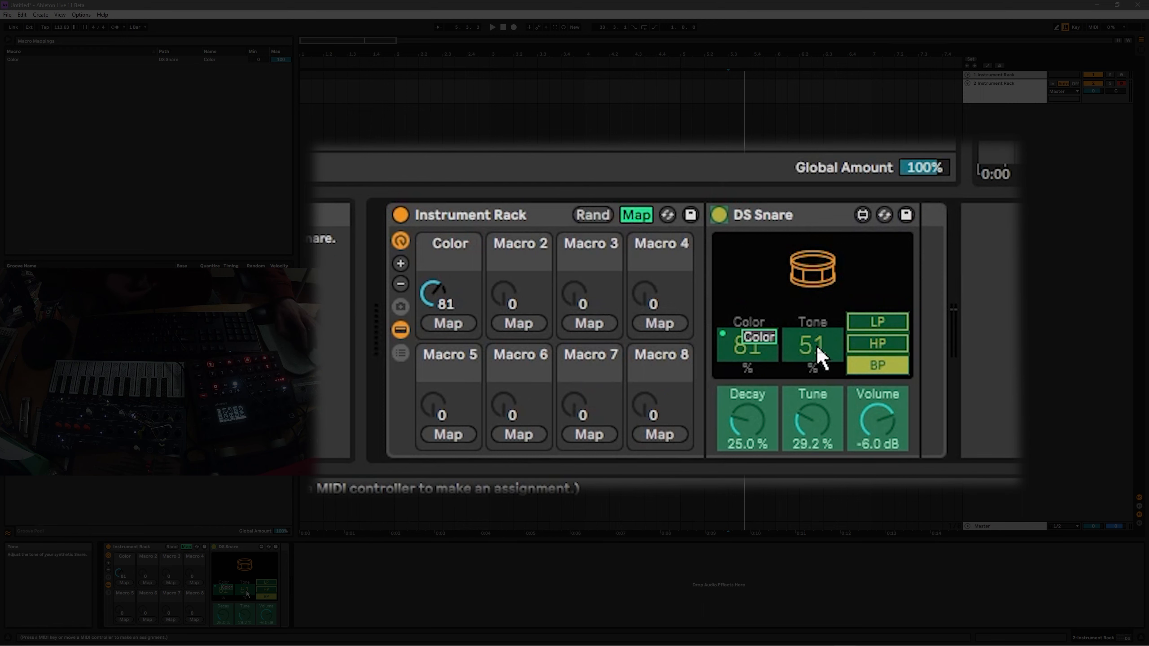
{"action": "left_click", "coordinate": [148, 583]}
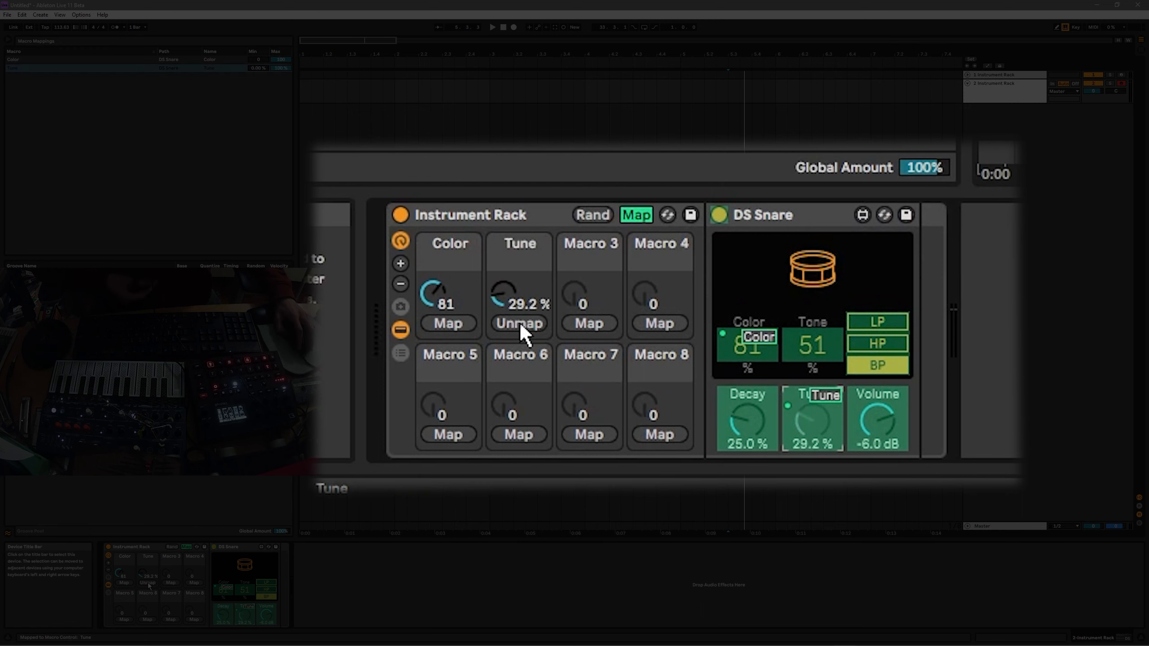
{"action": "left_click", "coordinate": [186, 546]}
{"action": "right_click", "coordinate": [244, 589]}
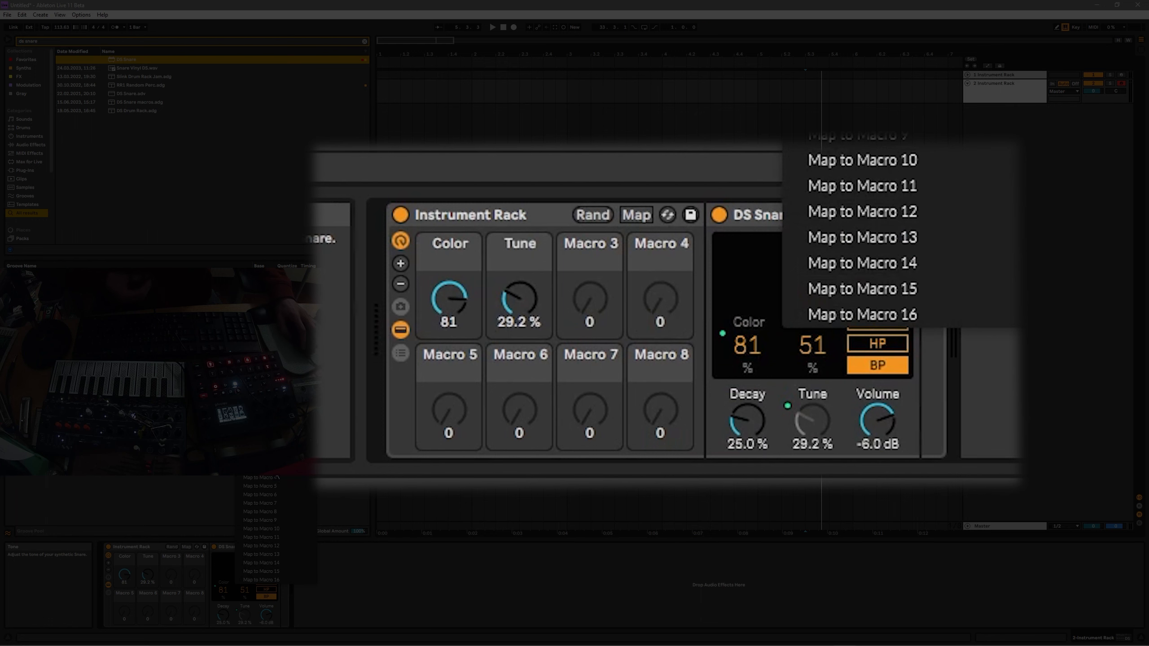
{"action": "left_click", "coordinate": [275, 469]}
{"action": "right_click", "coordinate": [264, 583]}
{"action": "left_click", "coordinate": [284, 472]}
Map Decay and Volume to Macros 5 and 6, then test the Color macro.
{"action": "right_click", "coordinate": [231, 614]}
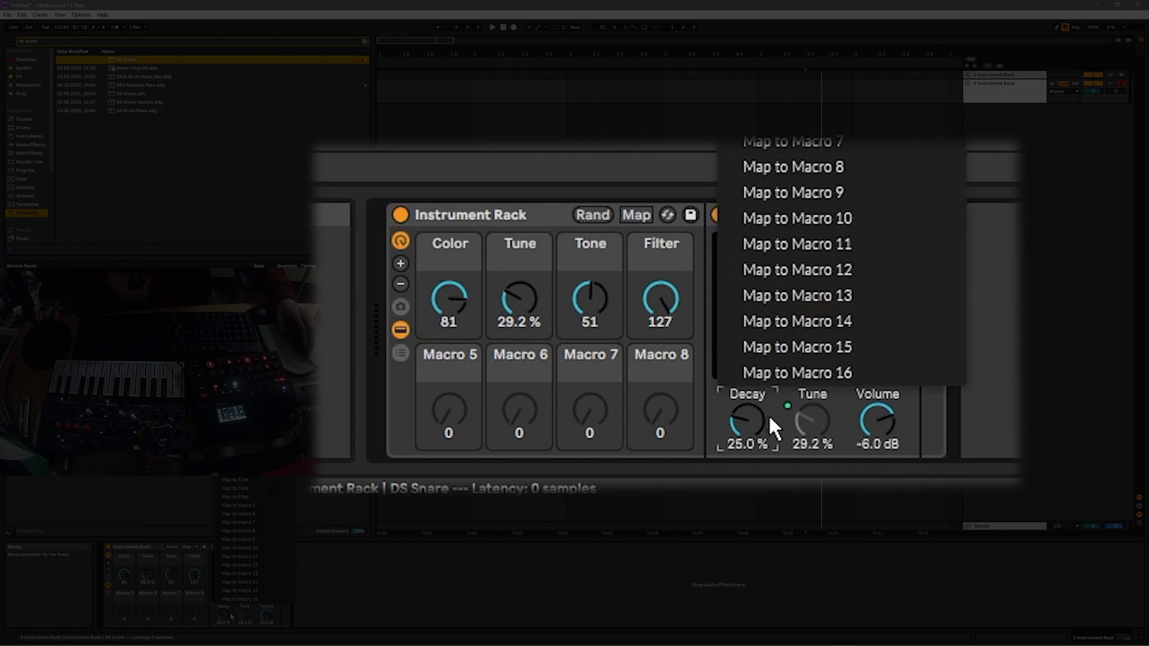
{"action": "left_click", "coordinate": [238, 505]}
{"action": "right_click", "coordinate": [266, 615]}
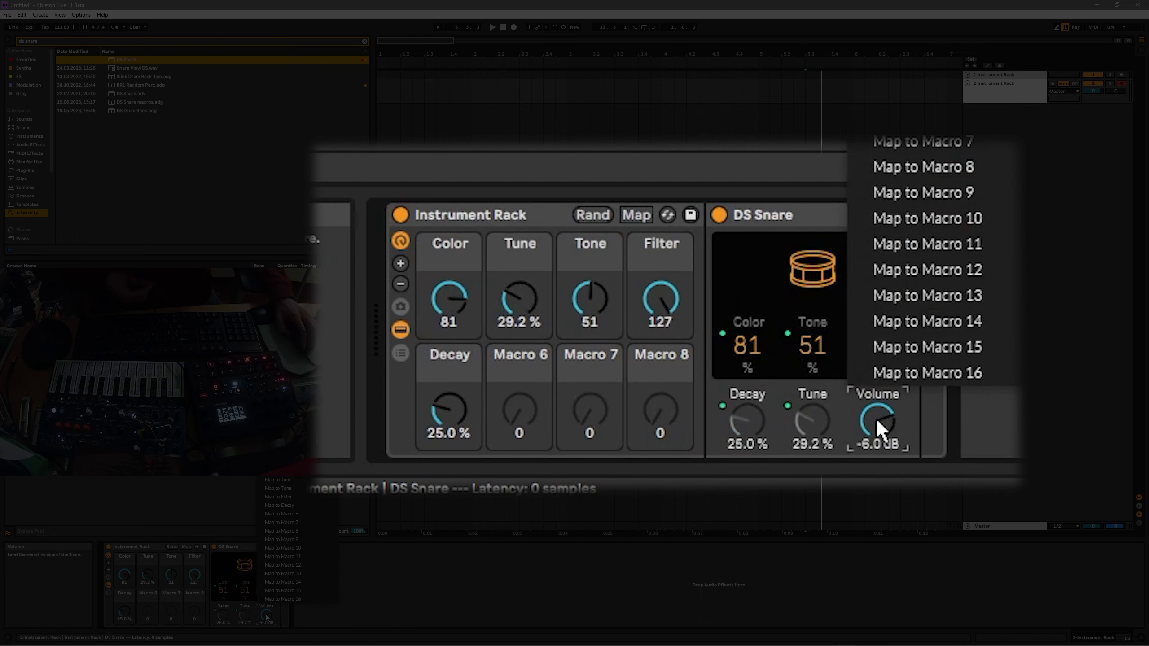
{"action": "left_click", "coordinate": [296, 514]}
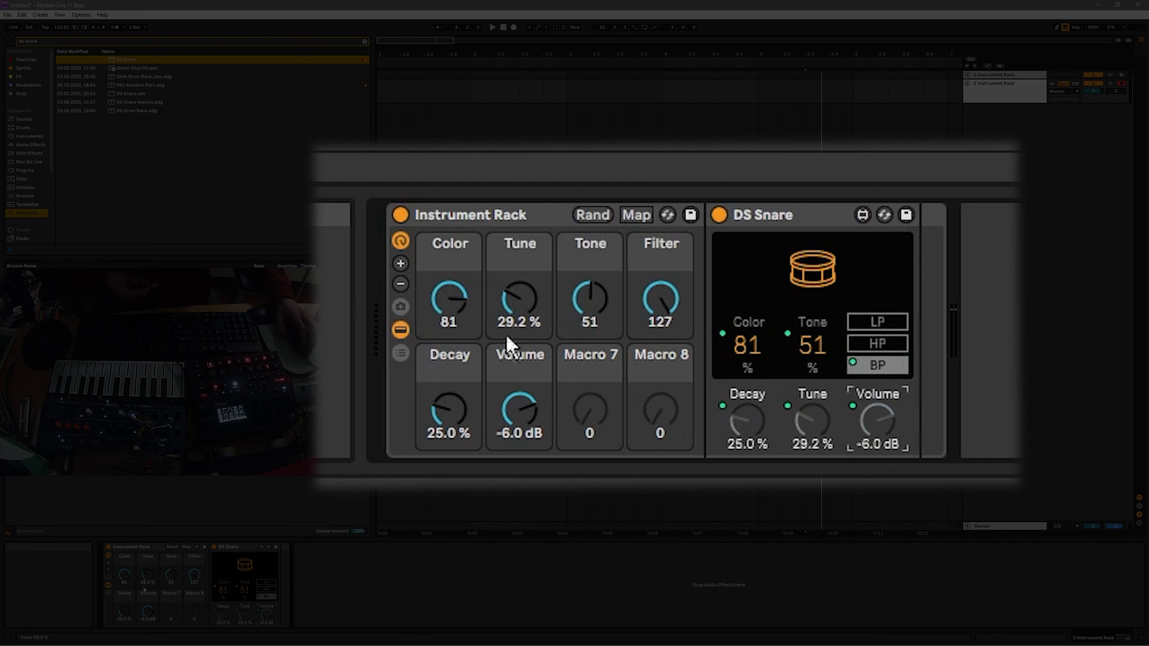
{"action": "left_click_drag", "start_coordinate": [123, 575], "coordinate": [150, 581]}
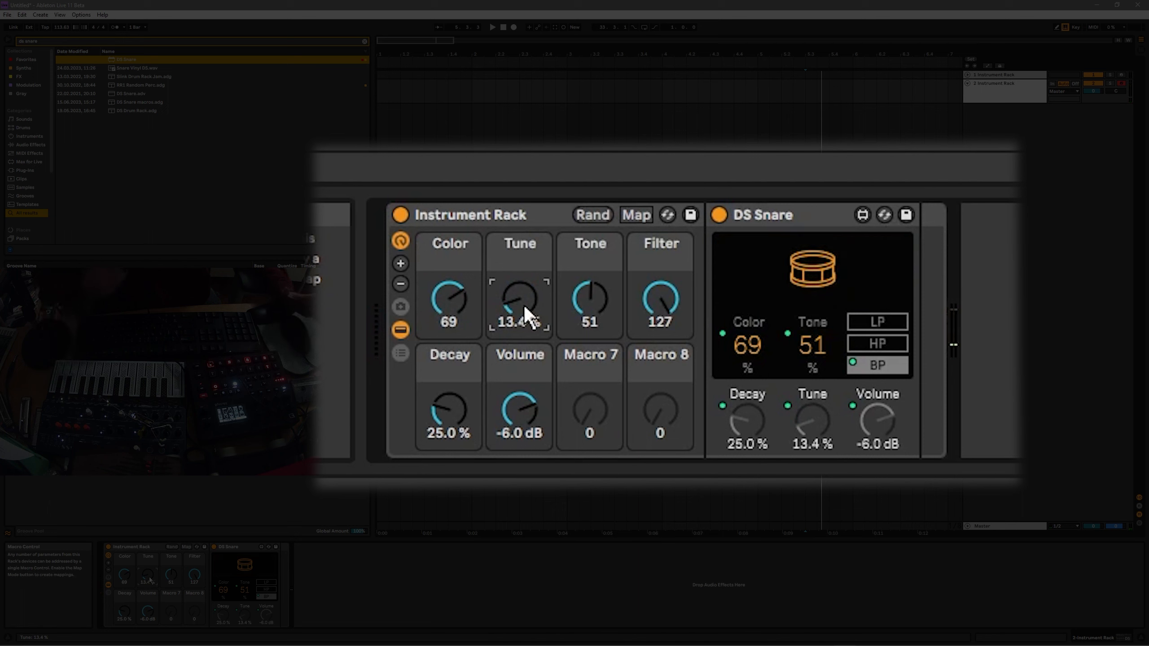
{"action": "left_click", "coordinate": [528, 213]}
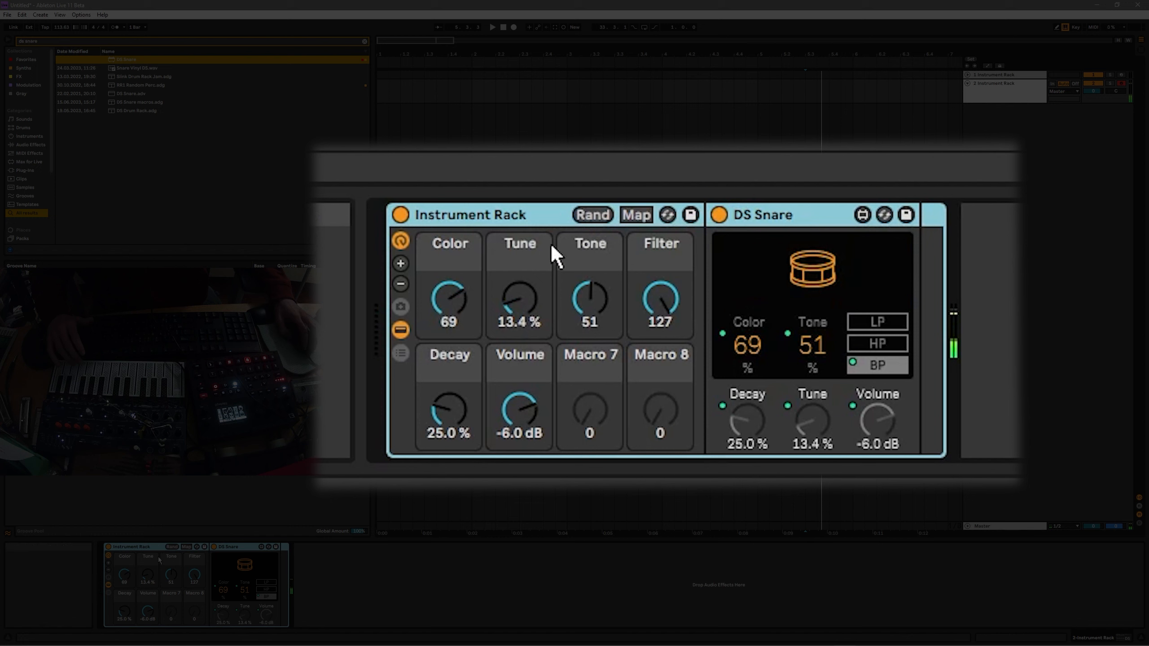
Randomize the rack's macros five times, landing on Color 56, Tune 78.9 %, Volume 3.7 dB.
{"action": "left_click", "coordinate": [598, 211]}
{"action": "left_click", "coordinate": [597, 212]}
{"action": "left_click", "coordinate": [599, 214]}
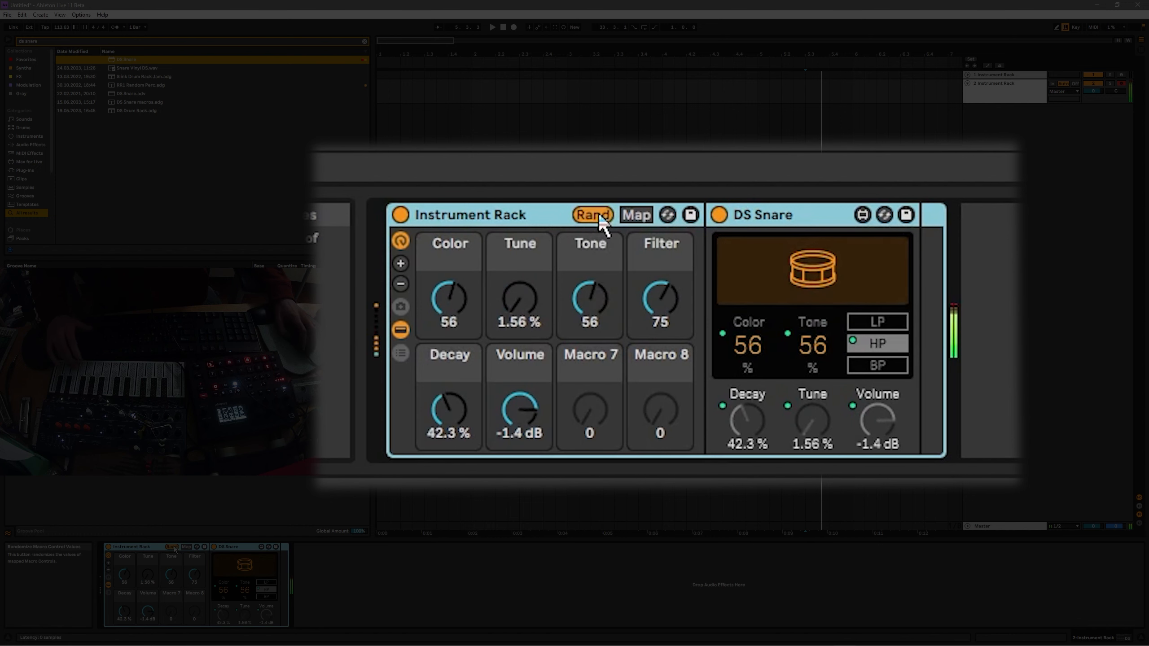
{"action": "left_click", "coordinate": [597, 214]}
{"action": "left_click", "coordinate": [598, 214]}
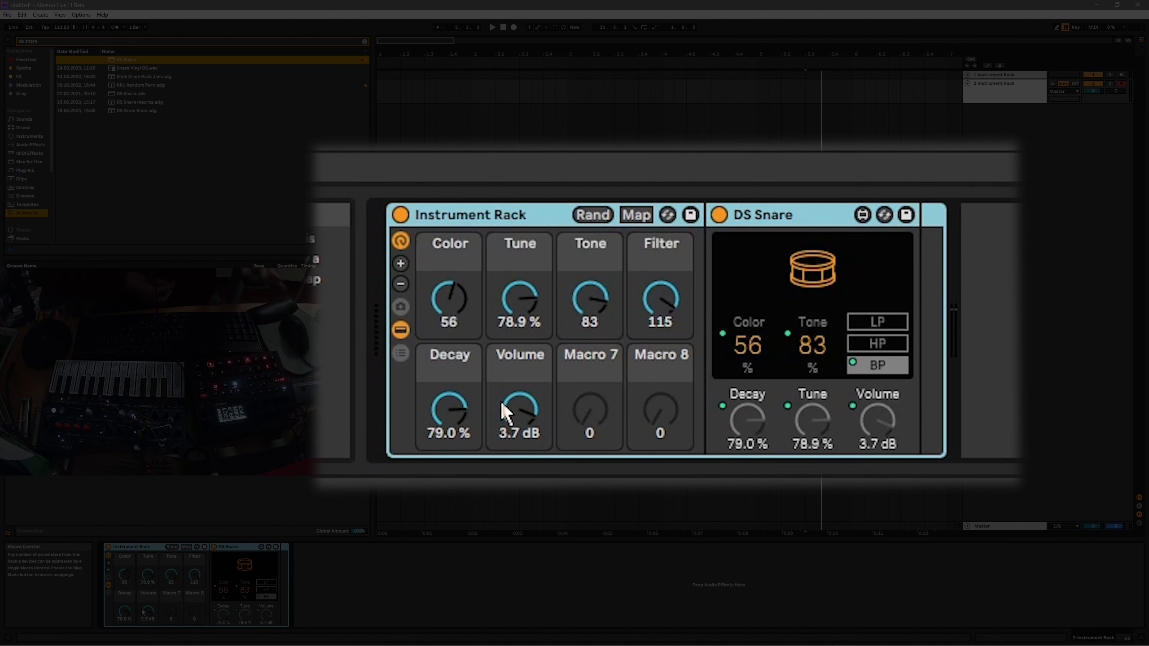
Set the Volume macro back to -6.6 dB and exclude it from randomization.
{"action": "right_click", "coordinate": [504, 410]}
{"action": "left_click", "coordinate": [625, 213]}
{"action": "left_click", "coordinate": [601, 217]}
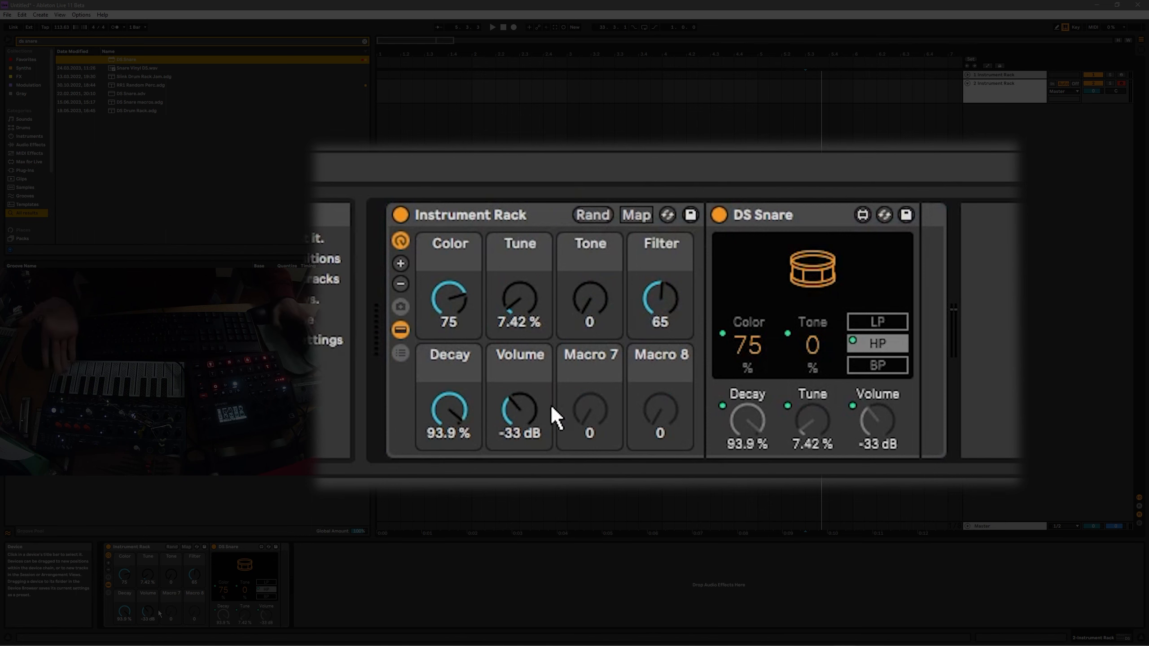
{"action": "left_click_drag", "start_coordinate": [519, 413], "coordinate": [518, 358]}
{"action": "right_click", "coordinate": [533, 408]}
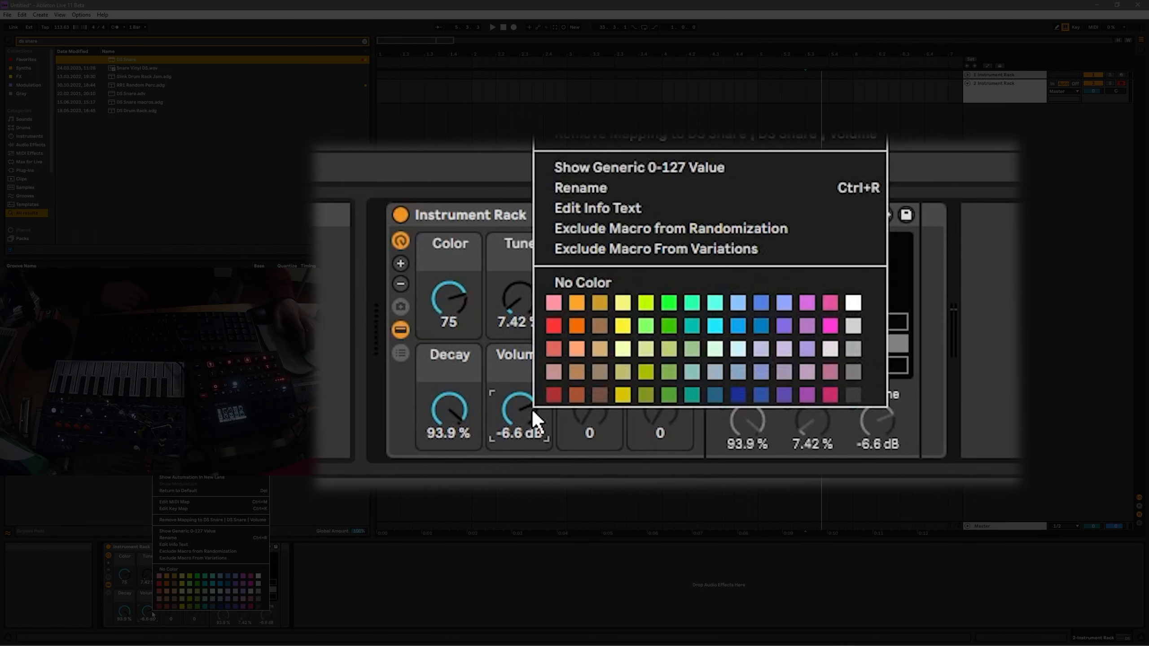
{"action": "left_click", "coordinate": [798, 232]}
{"action": "right_click", "coordinate": [514, 426]}
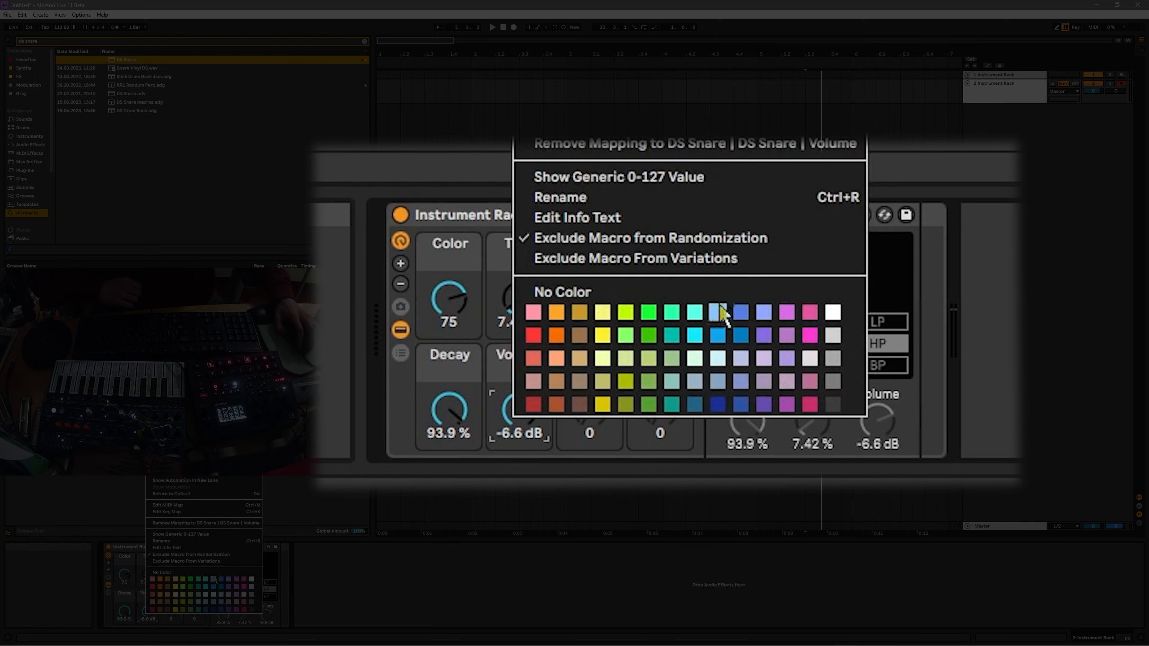
{"action": "left_click", "coordinate": [759, 237]}
Randomize the rack's other macros six times while Volume stays at -6.6 dB.
{"action": "left_click", "coordinate": [590, 214]}
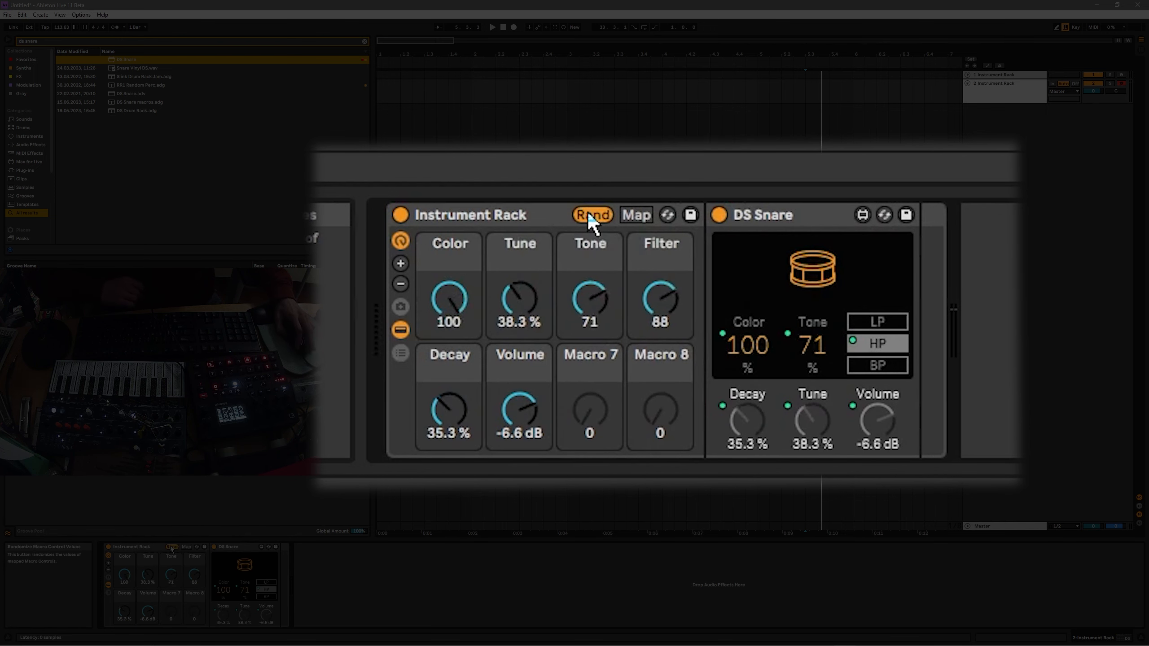
{"action": "left_click", "coordinate": [590, 214]}
{"action": "left_click", "coordinate": [590, 214]}
{"action": "left_click", "coordinate": [590, 215]}
{"action": "left_click", "coordinate": [590, 215]}
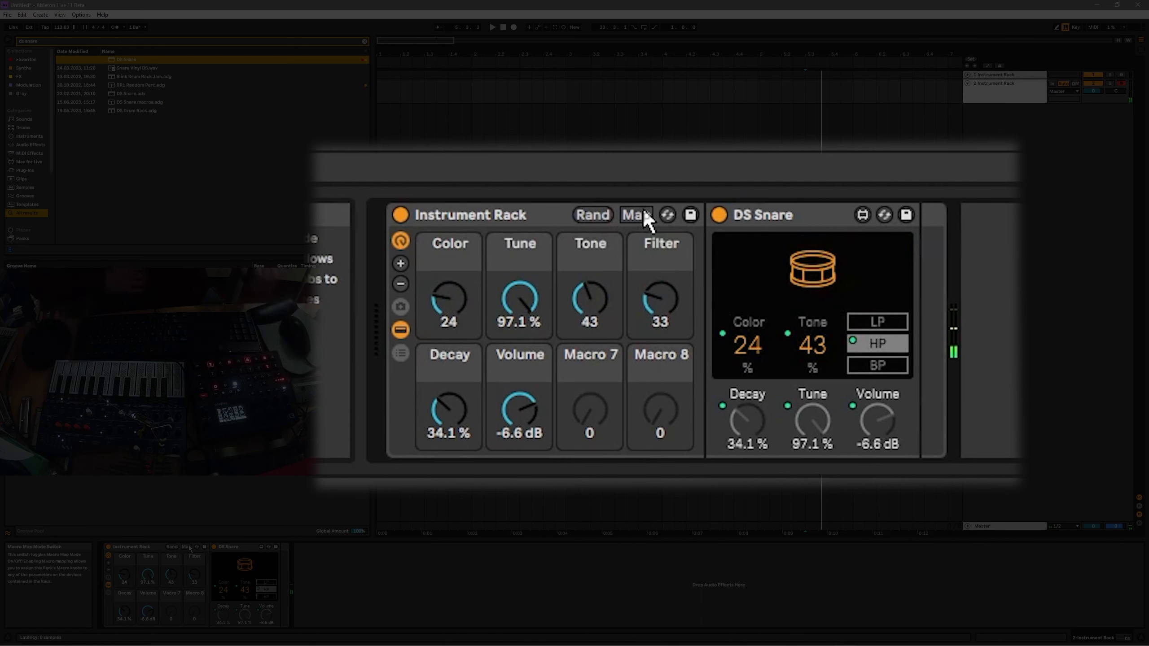
{"action": "left_click", "coordinate": [592, 217]}
{"action": "left_click", "coordinate": [593, 217]}
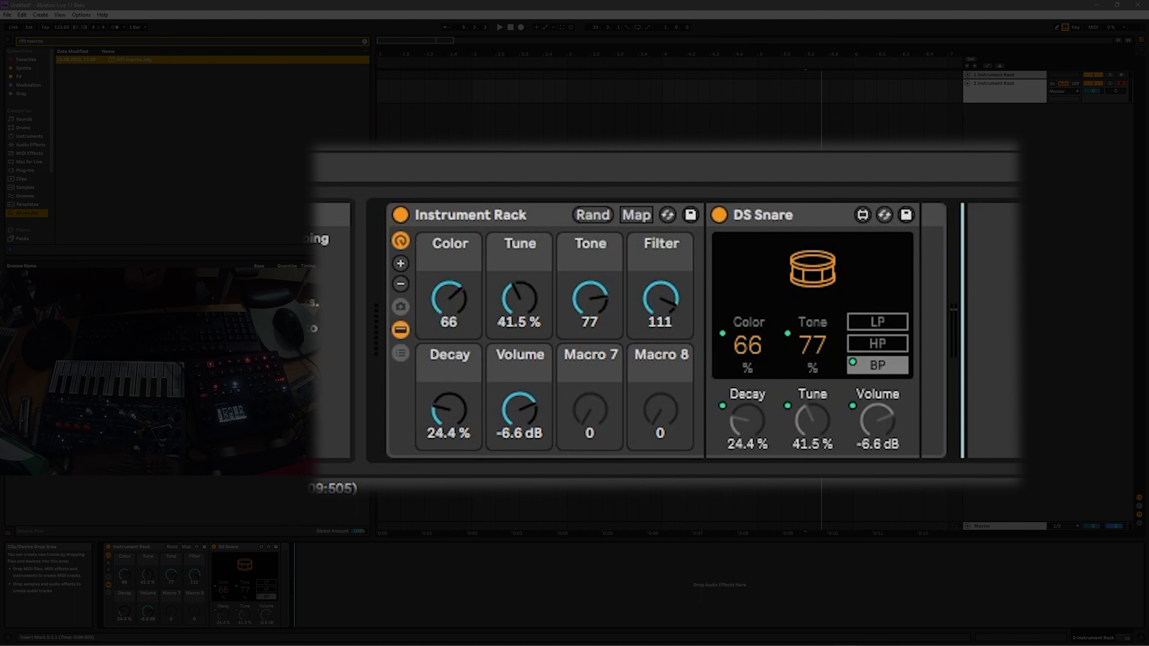
Key-map the R key to the rack's macro randomization and test it once.
{"action": "key", "text": "ctrl+k"}
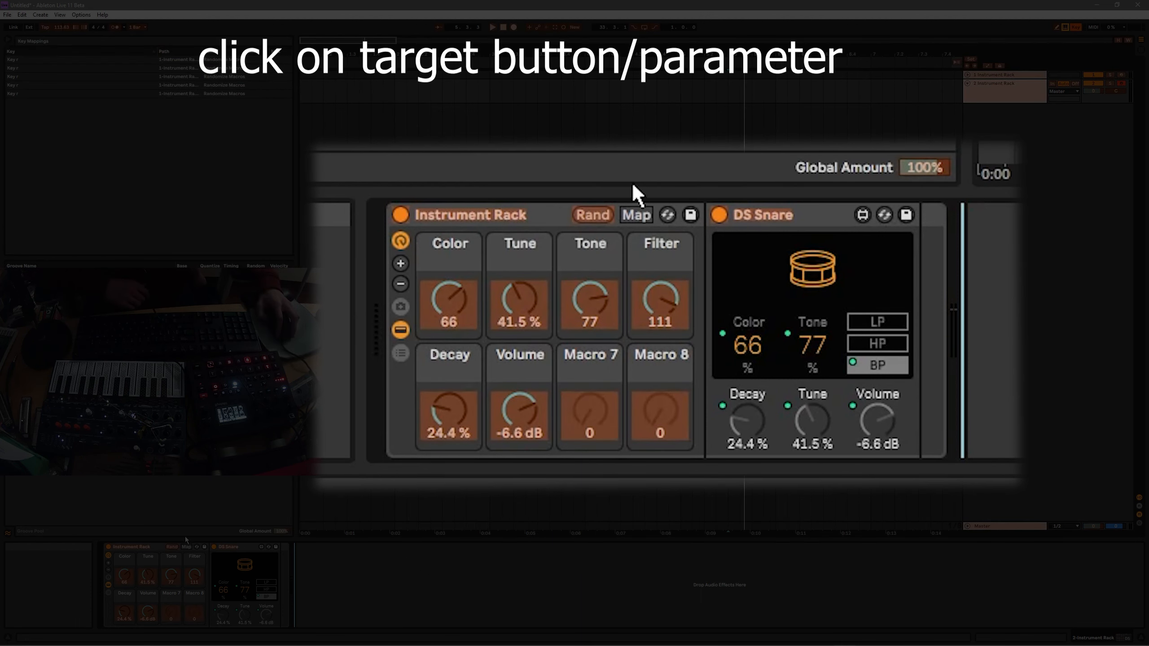
{"action": "left_click", "coordinate": [172, 547]}
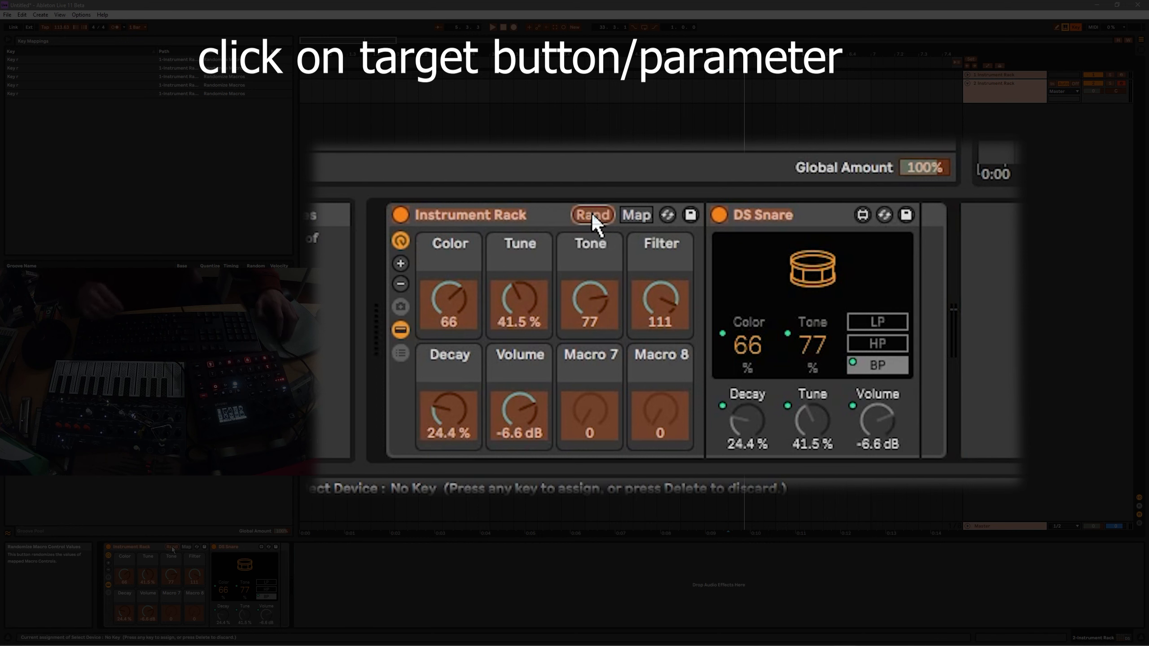
{"action": "key", "text": "r"}
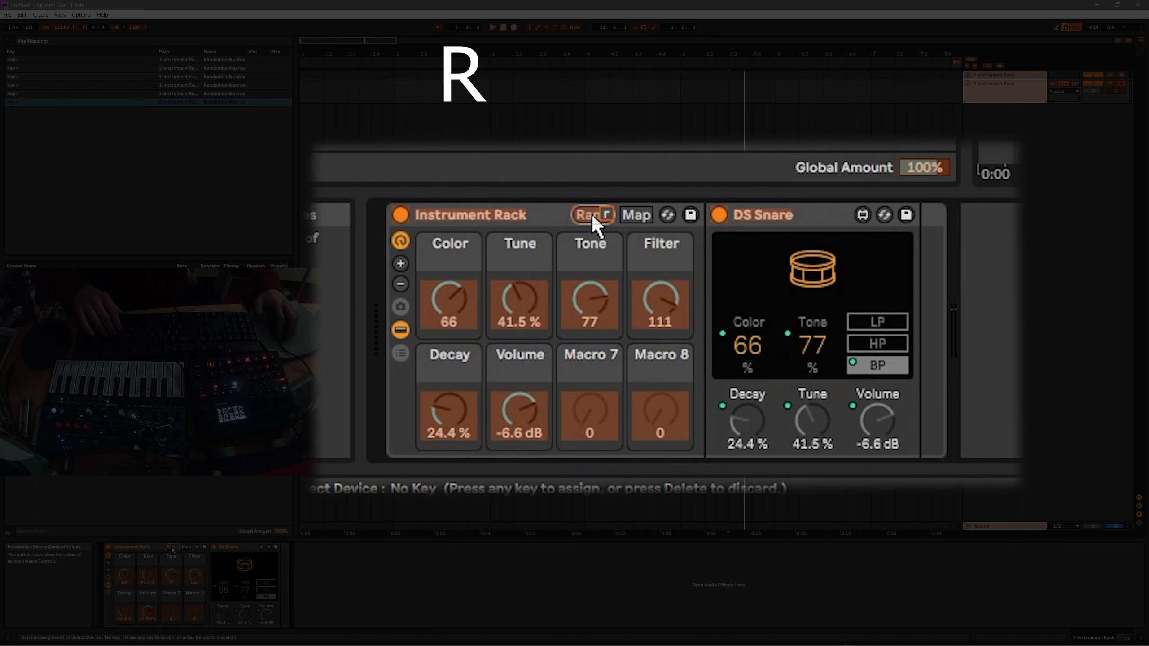
{"action": "key", "text": "ctrl+k"}
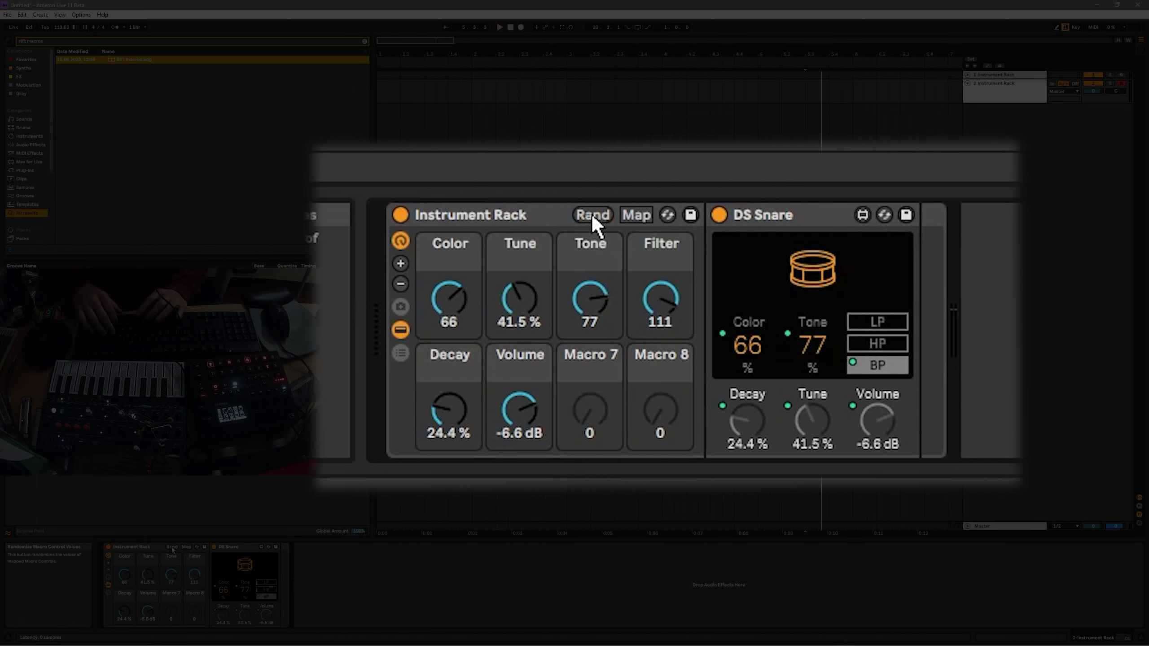
{"action": "key", "text": "r"}
{"action": "key", "text": "r"}
{"action": "key", "text": "r"}
{"action": "key", "text": "r"}
{"action": "key", "text": "r"}
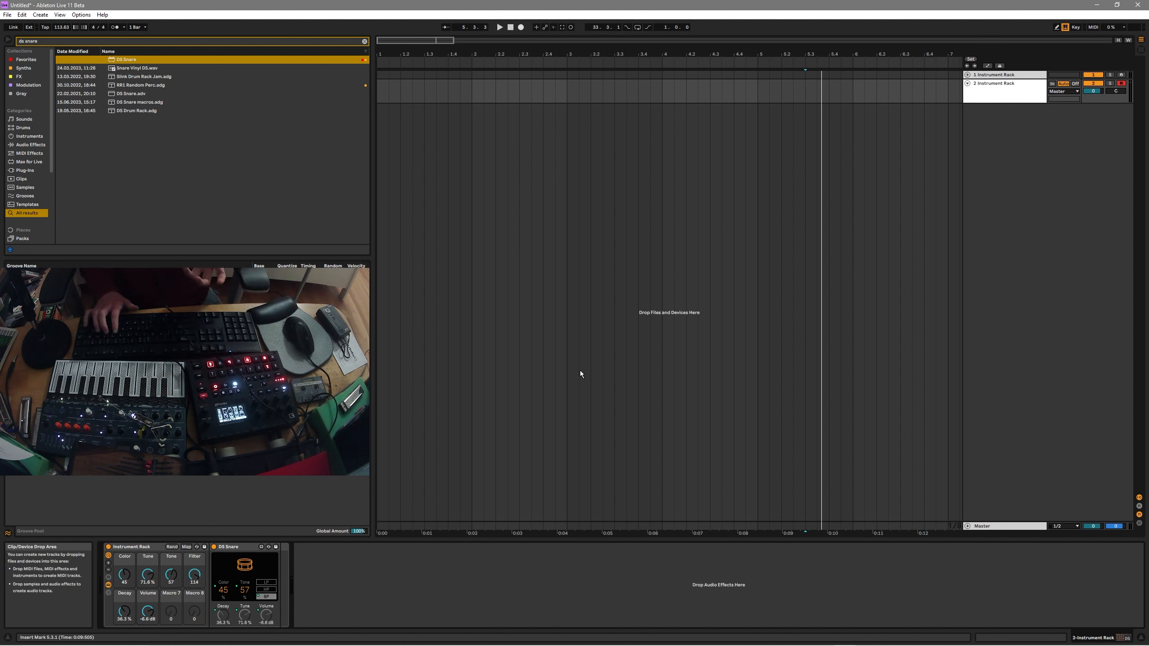
Remove the Operator track that was loaded from an 'operator' browser search.
{"action": "key", "text": "ctrl+f"}
{"action": "type", "text": "oper"}
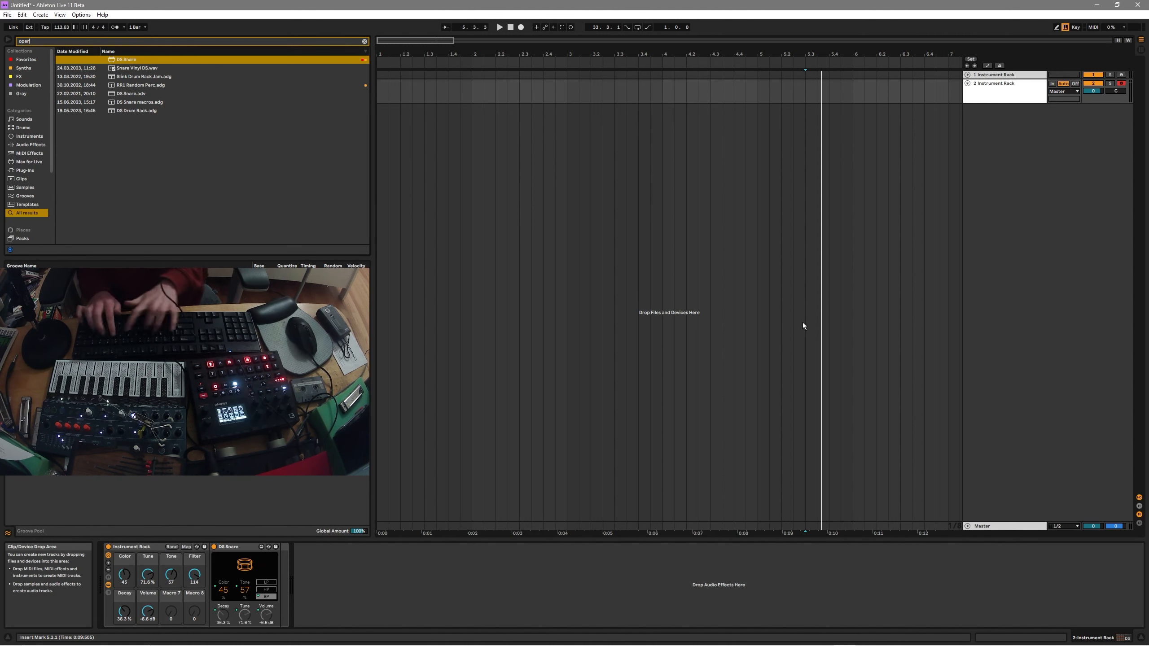
{"action": "type", "text": "ator"}
{"action": "key", "text": "Down"}
{"action": "key", "text": "Return"}
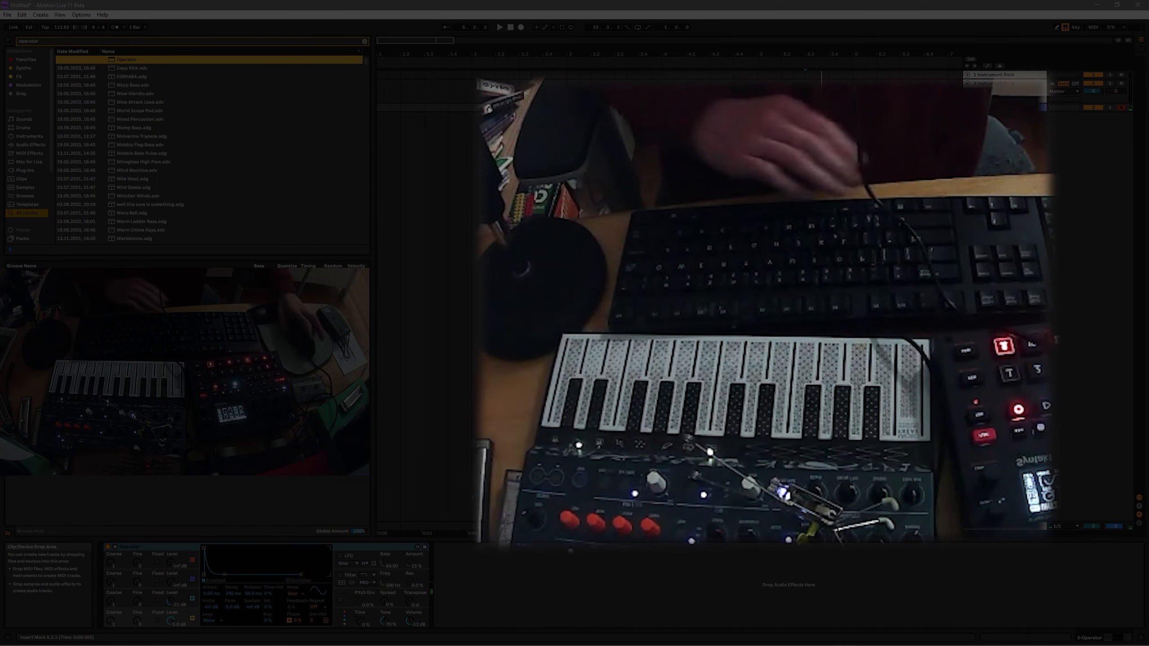
{"action": "left_click", "coordinate": [1003, 108]}
{"action": "key", "text": "Delete"}
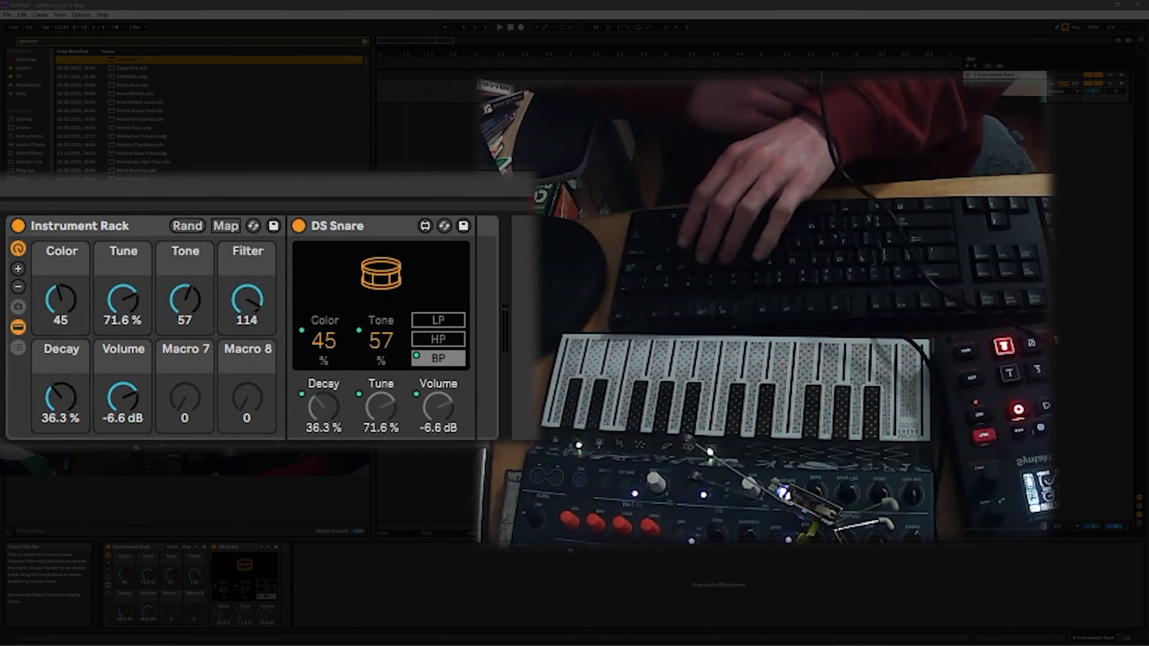
Randomize the snare rack's macros five times with R, ending at Color 57, Filter 69.
{"action": "key", "text": "r"}
{"action": "key", "text": "r"}
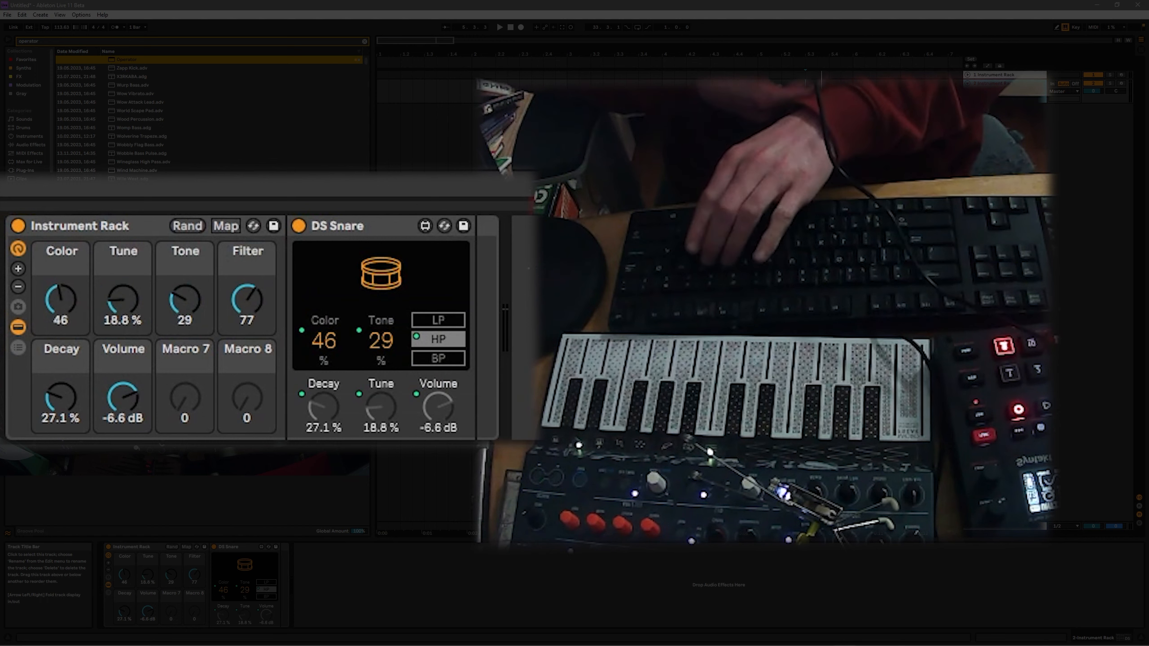
{"action": "key", "text": "r"}
{"action": "key", "text": "r"}
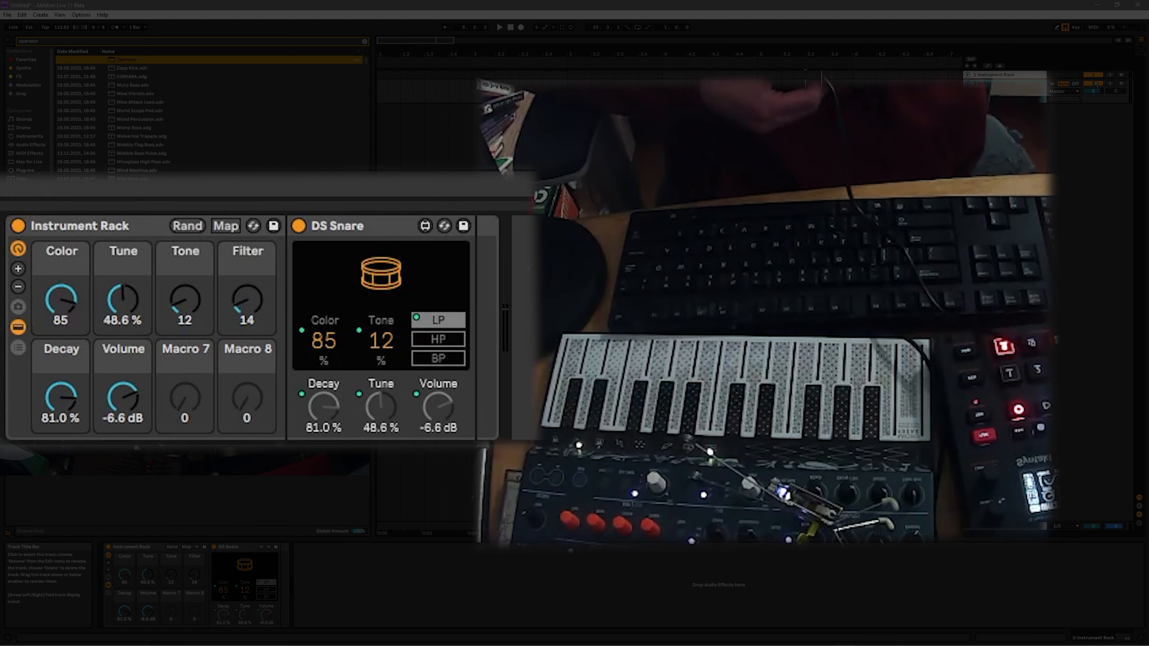
{"action": "key", "text": "r"}
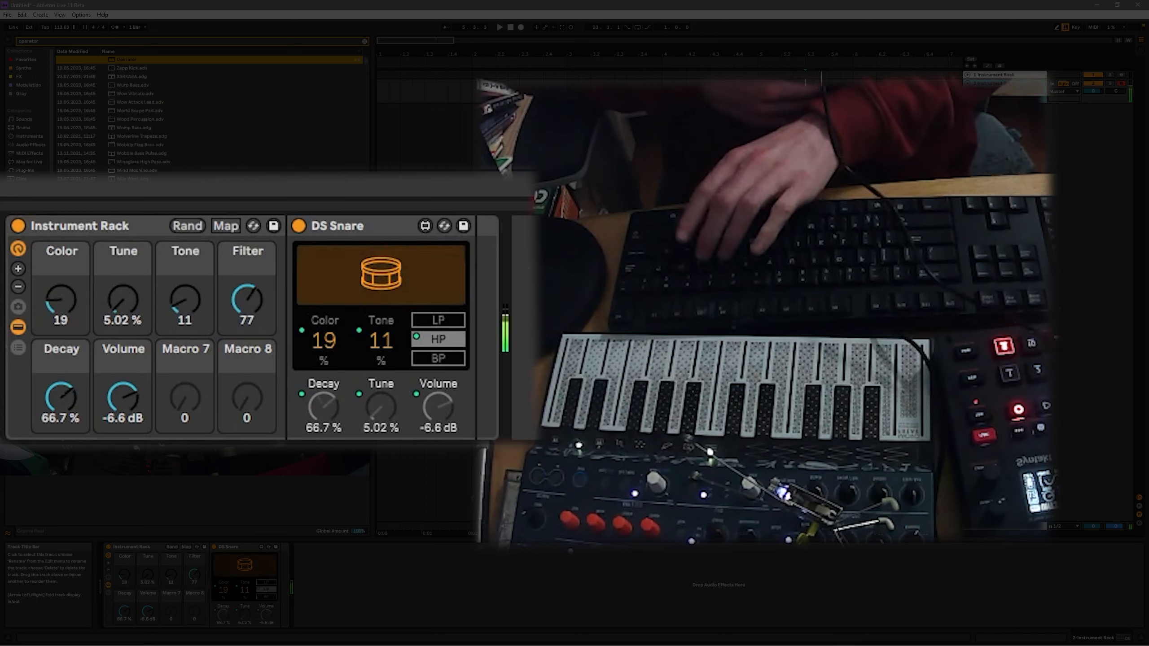
{"action": "key", "text": "r"}
{"action": "key", "text": "r"}
{"action": "key", "text": "r"}
{"action": "key", "text": "r"}
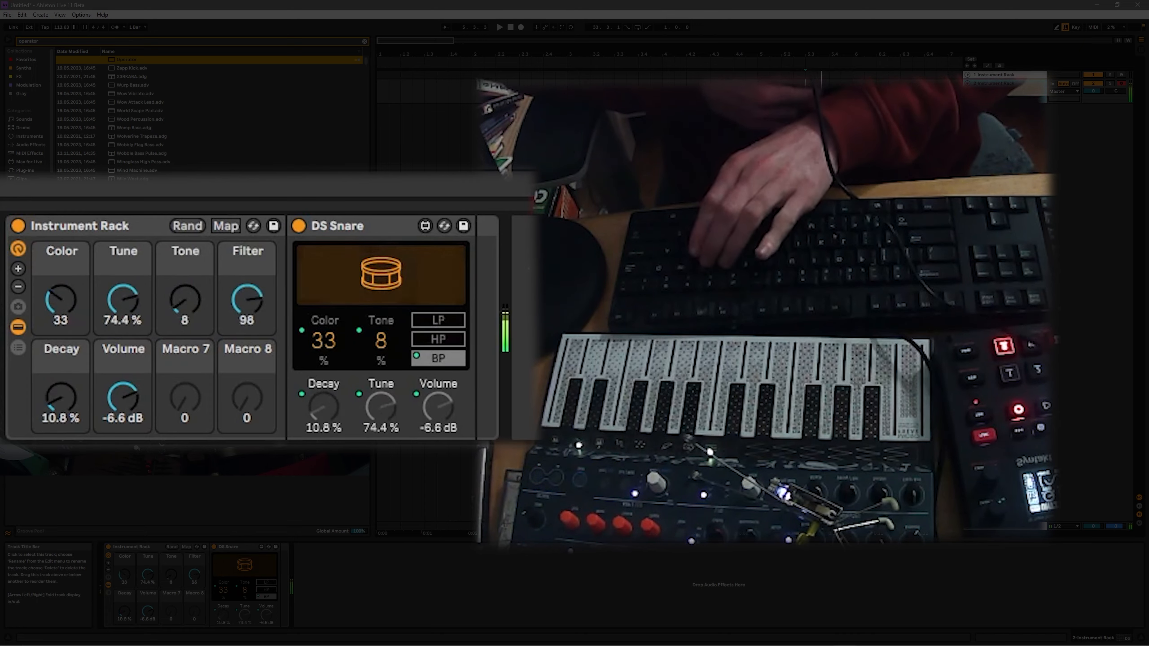
{"action": "key", "text": "r"}
{"action": "key", "text": "r"}
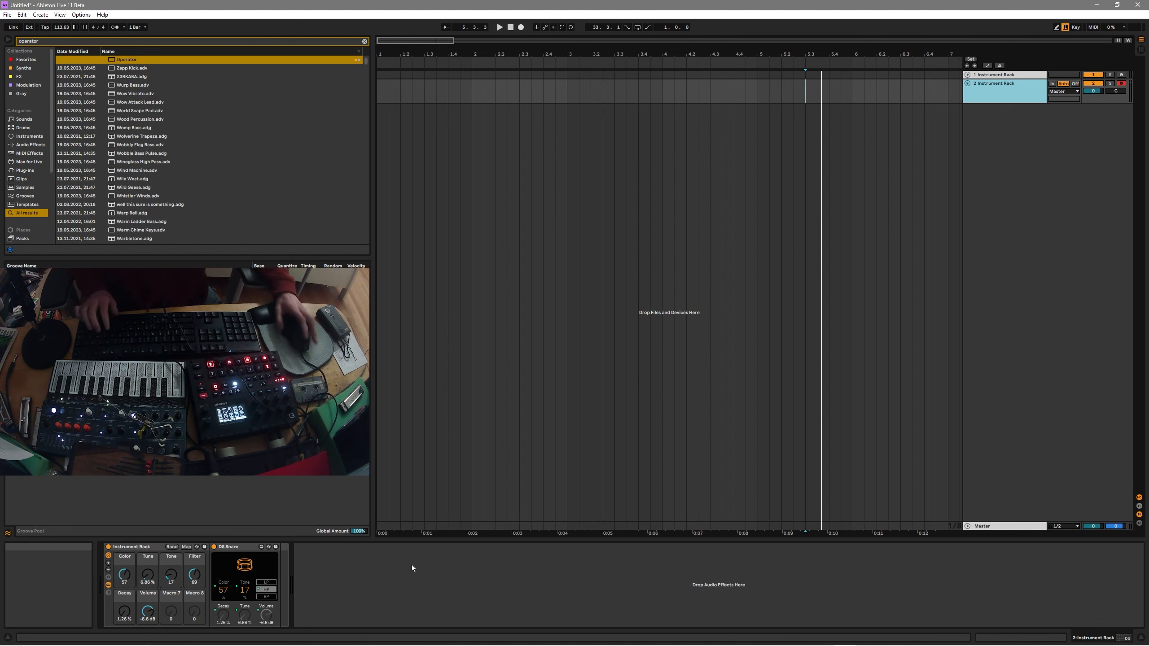
Search for Drum Buss Macros and place the rack after DS Snare.
{"action": "key", "text": "ctrl+f"}
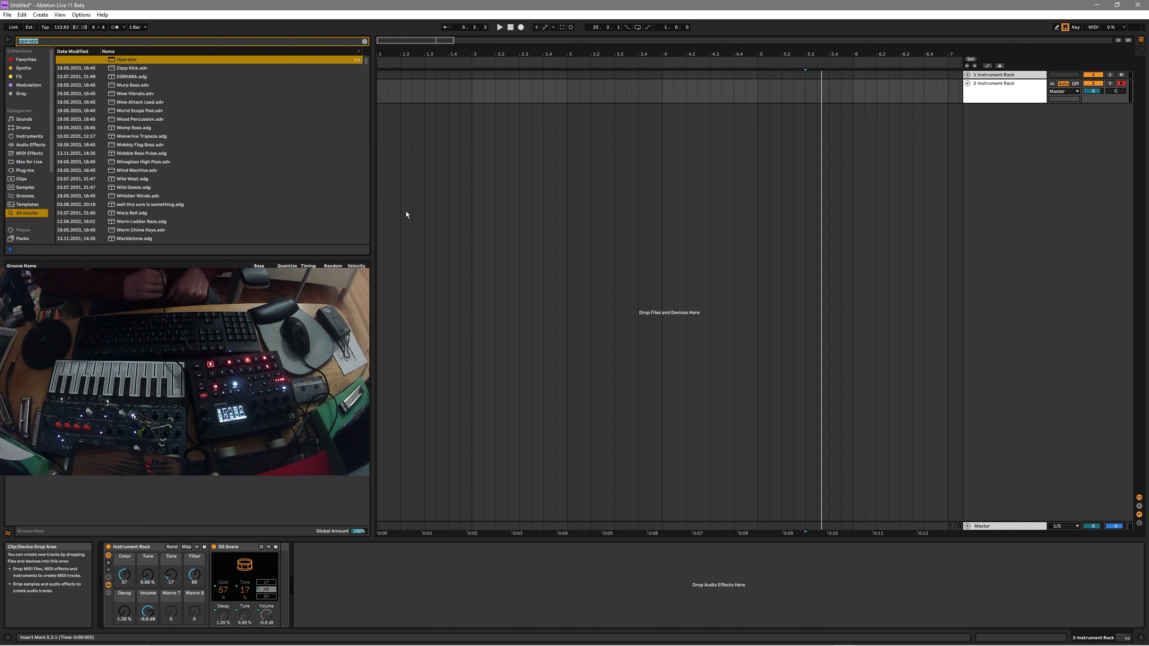
{"action": "type", "text": "drum buss macor"}
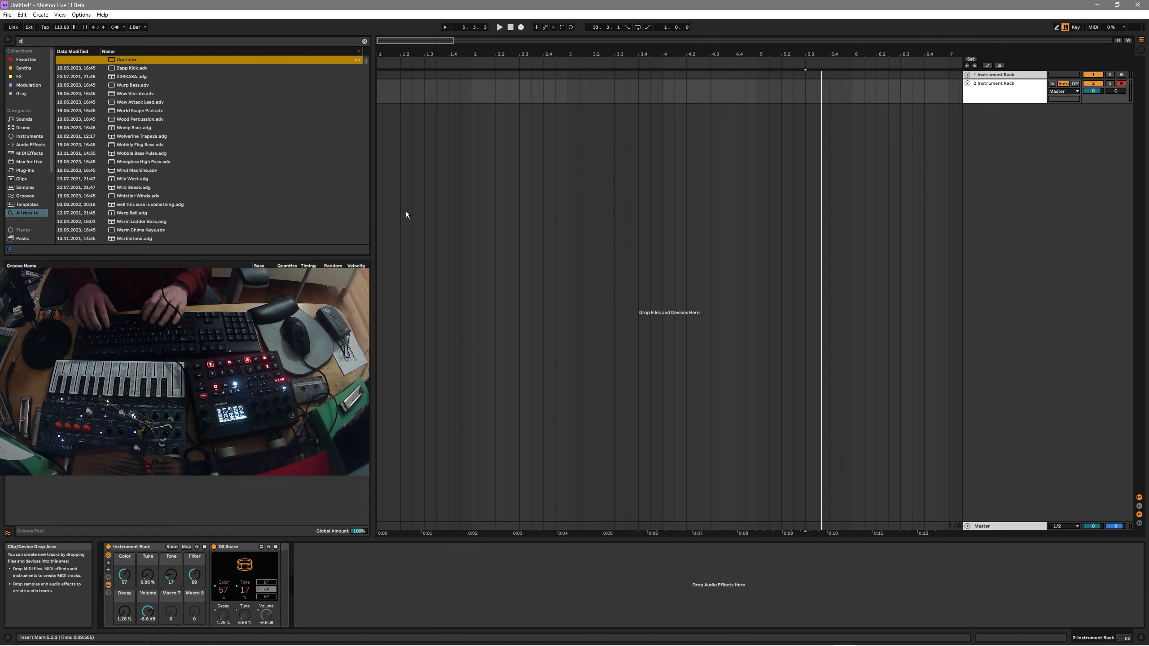
{"action": "key", "text": "BackSpace"}
{"action": "key", "text": "BackSpace"}
{"action": "key", "text": "BackSpace"}
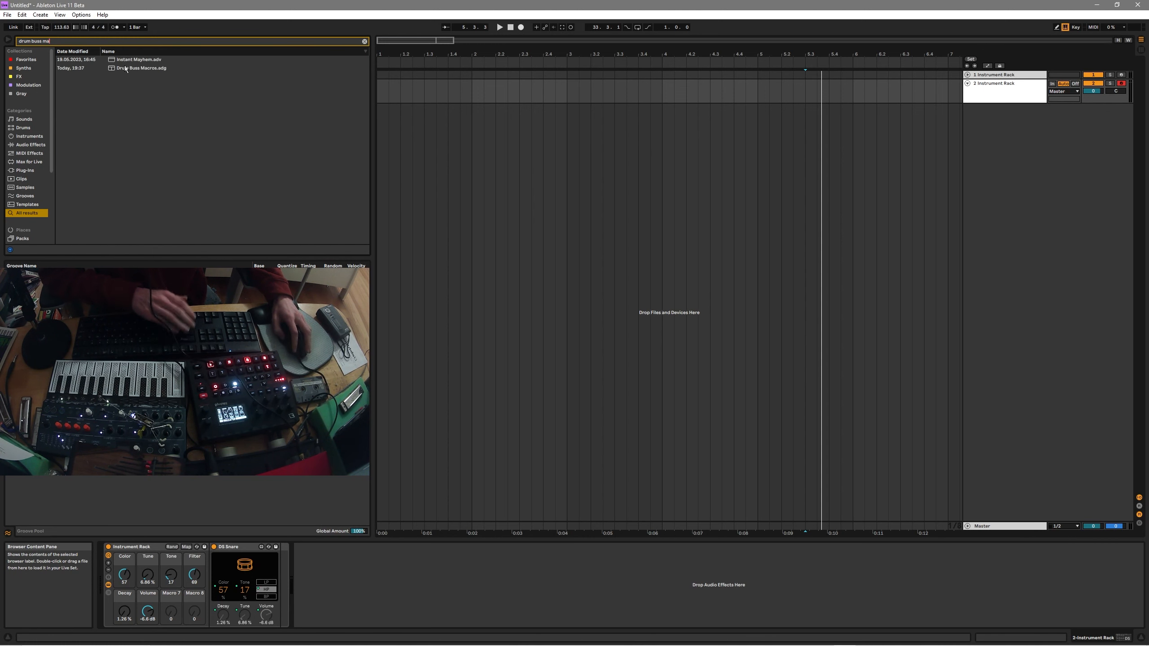
{"action": "left_click_drag", "start_coordinate": [124, 66], "coordinate": [420, 586]}
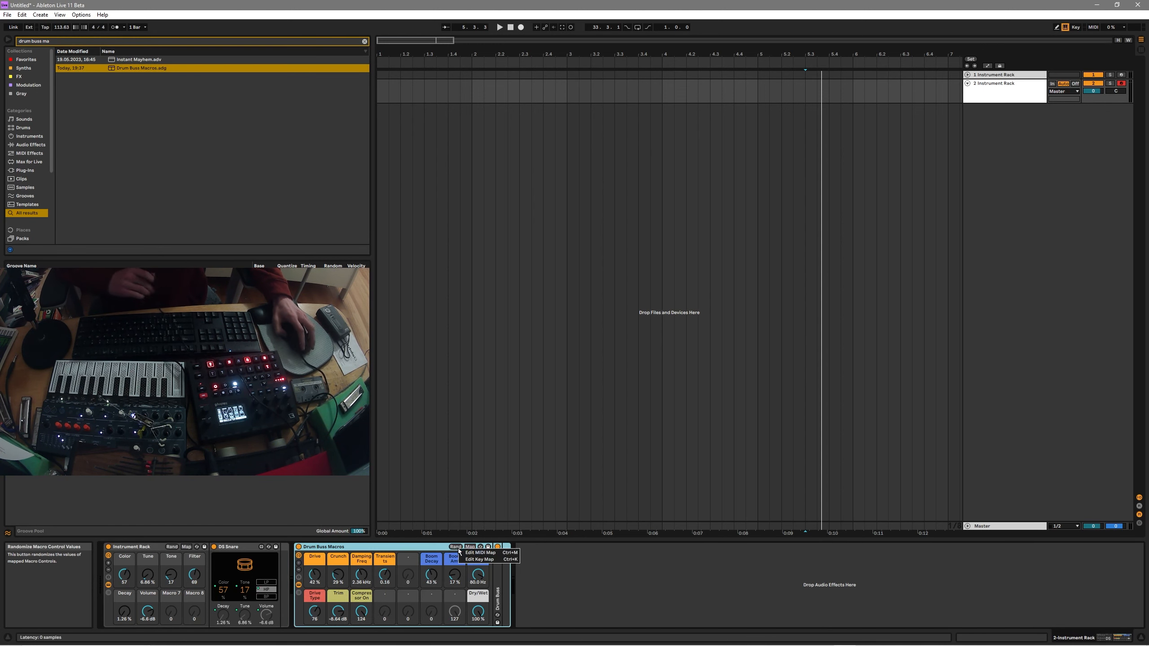
Key-map the Drum Buss rack's randomization to the same R key.
{"action": "key", "text": "ctrl+k"}
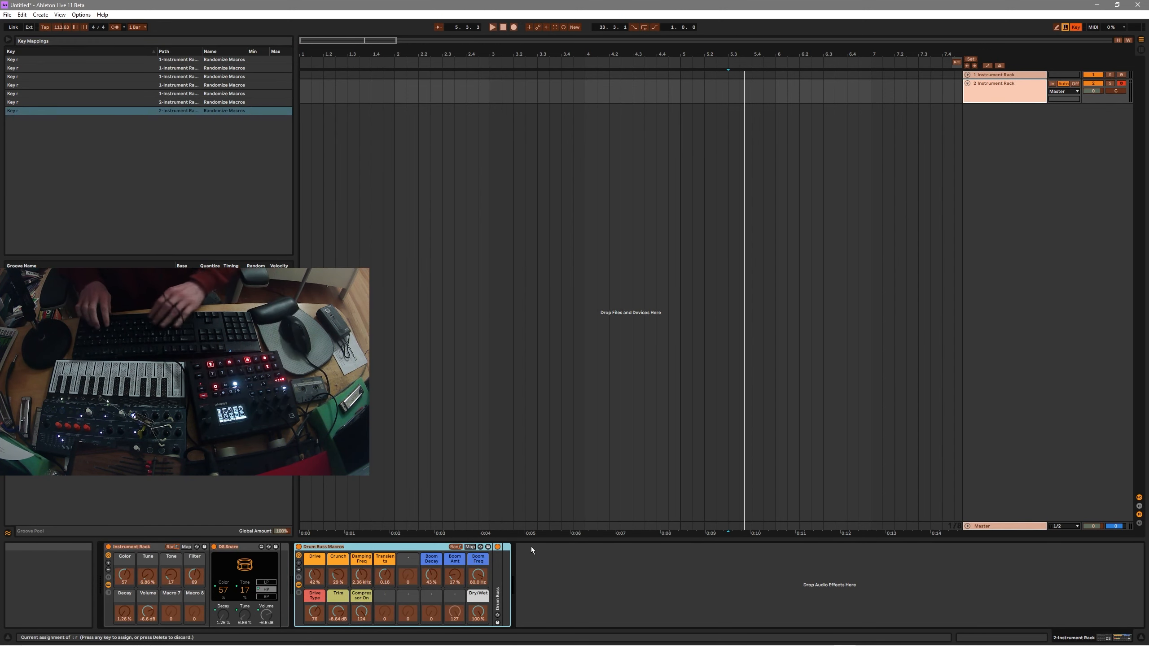
{"action": "key", "text": "ctrl+k"}
{"action": "key", "text": "ctrl+f"}
Load the Silo macros rack into the chain and key-map its randomization.
{"action": "type", "text": "silo macros"}
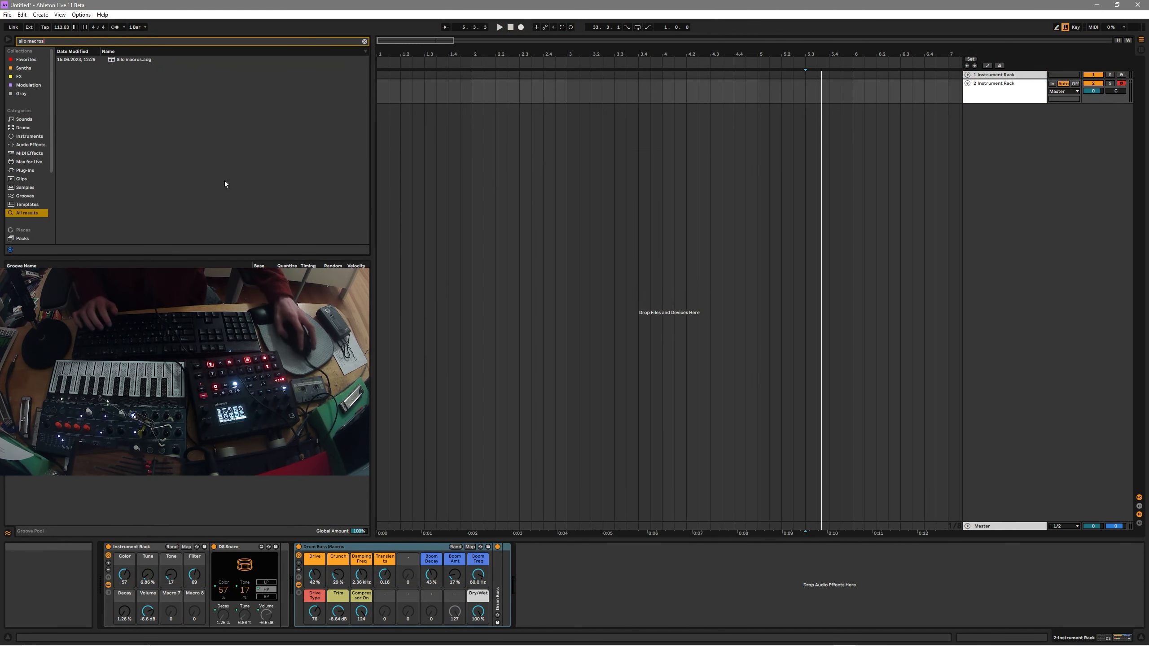
{"action": "left_click", "coordinate": [120, 61]}
{"action": "double_click", "coordinate": [120, 61]}
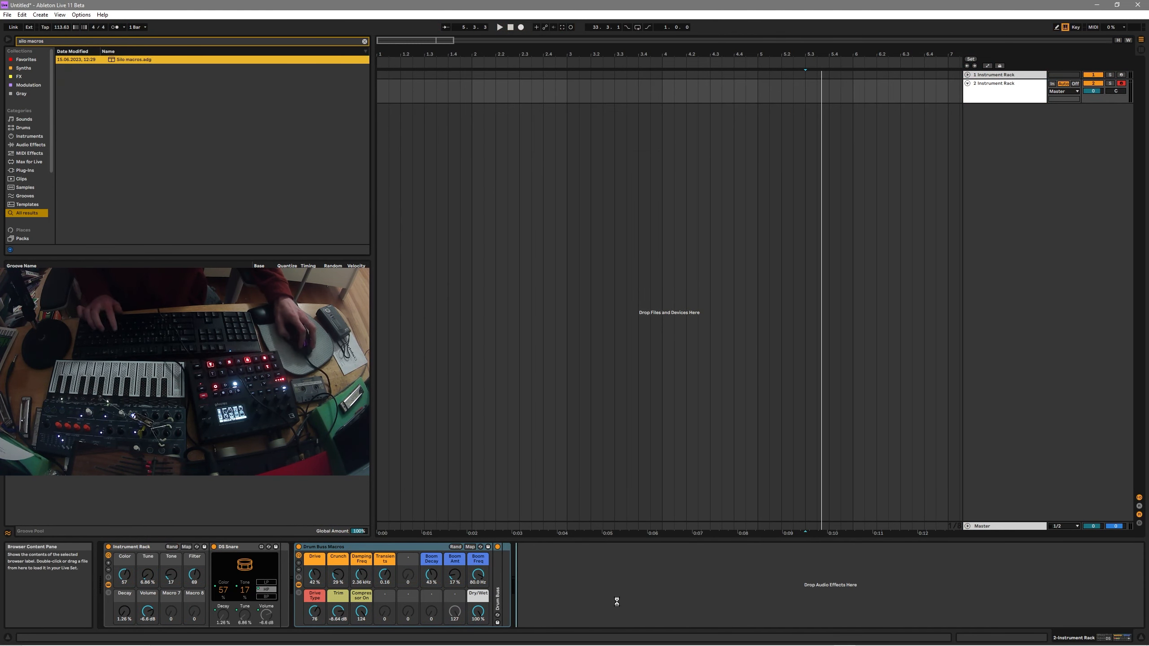
{"action": "right_click", "coordinate": [691, 548]}
{"action": "left_click", "coordinate": [717, 557]}
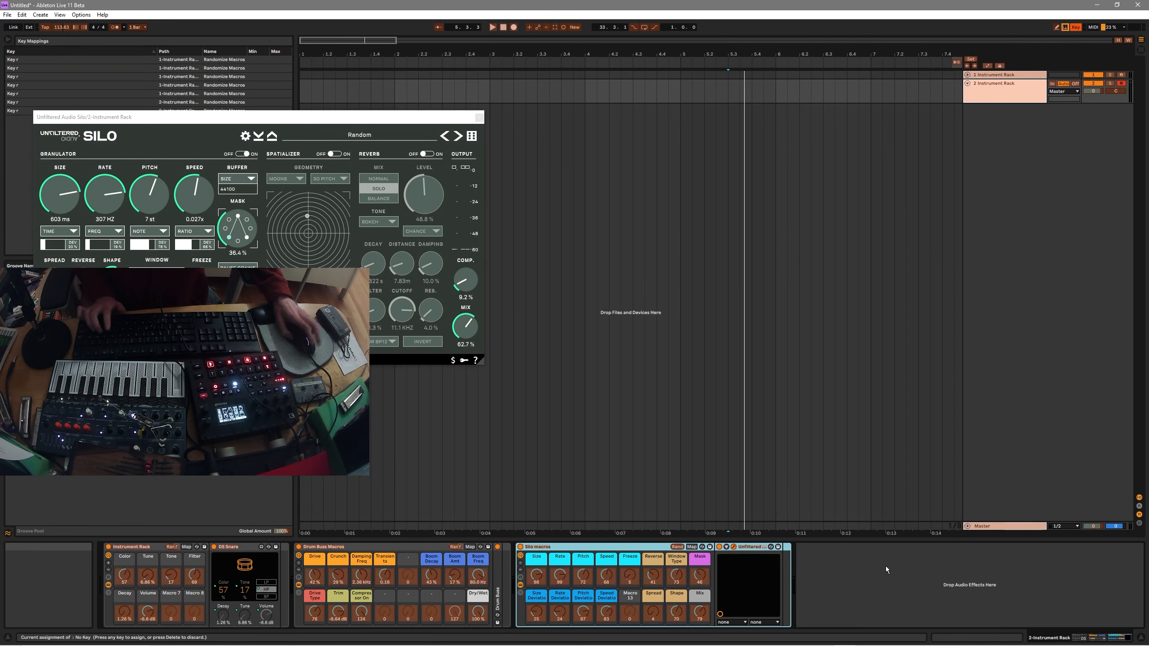
{"action": "key", "text": "ctrl+k"}
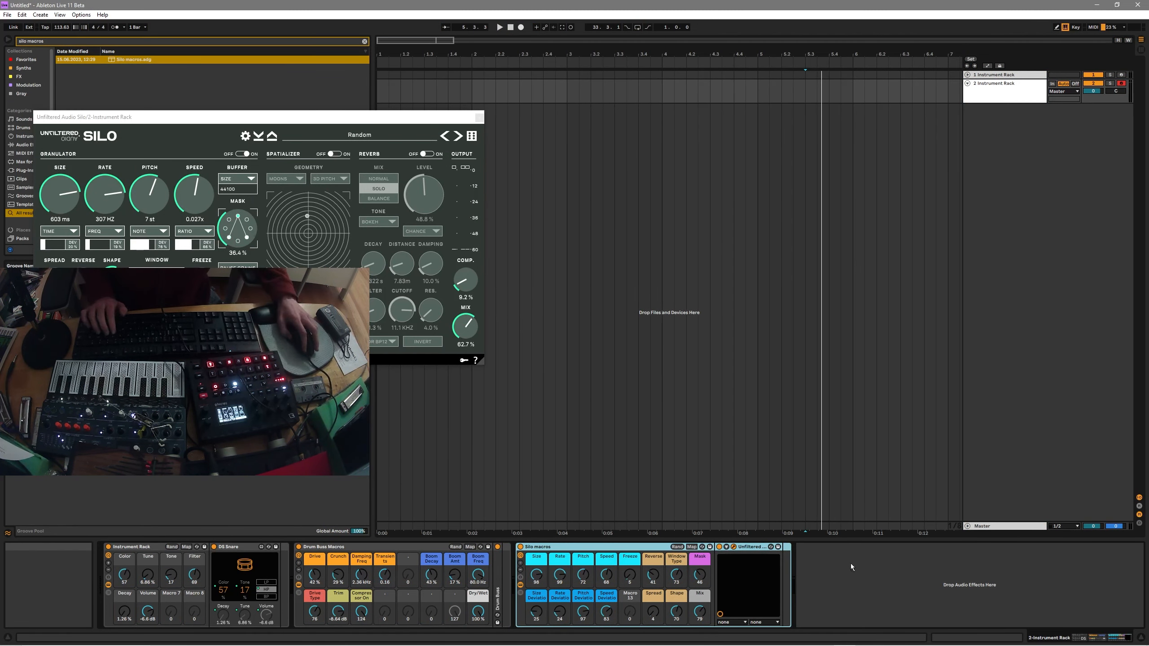
Randomize the DS Snare, Drum Buss and Silo macros together five times with the mapped key.
{"action": "key", "text": "a"}
{"action": "key", "text": "a"}
{"action": "key", "text": "a"}
{"action": "key", "text": "a"}
{"action": "key", "text": "a"}
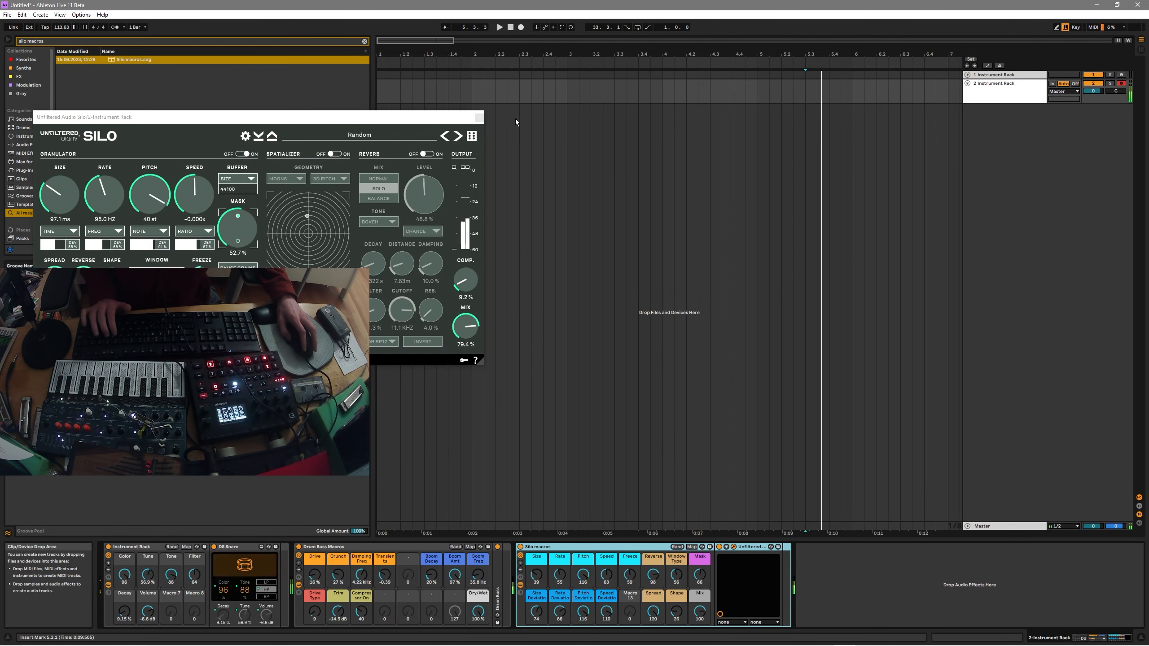
{"action": "key", "text": "a"}
{"action": "key", "text": "a"}
{"action": "key", "text": "a"}
{"action": "key", "text": "a"}
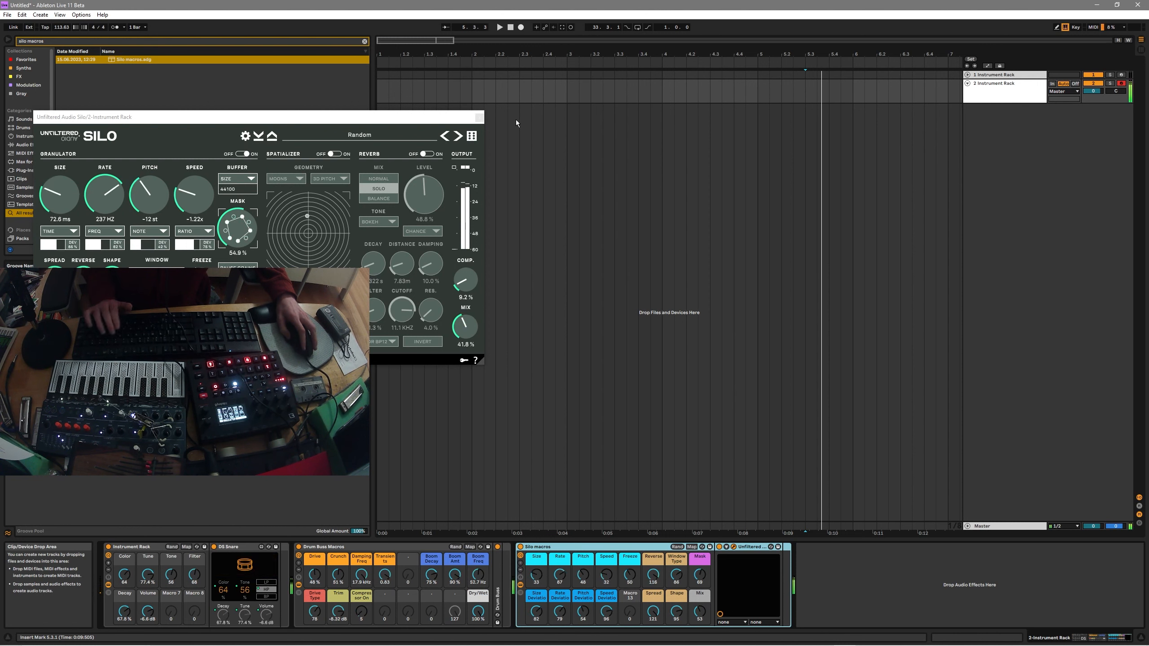
{"action": "key", "text": "a"}
{"action": "key", "text": "a"}
{"action": "key", "text": "a"}
{"action": "key", "text": "a"}
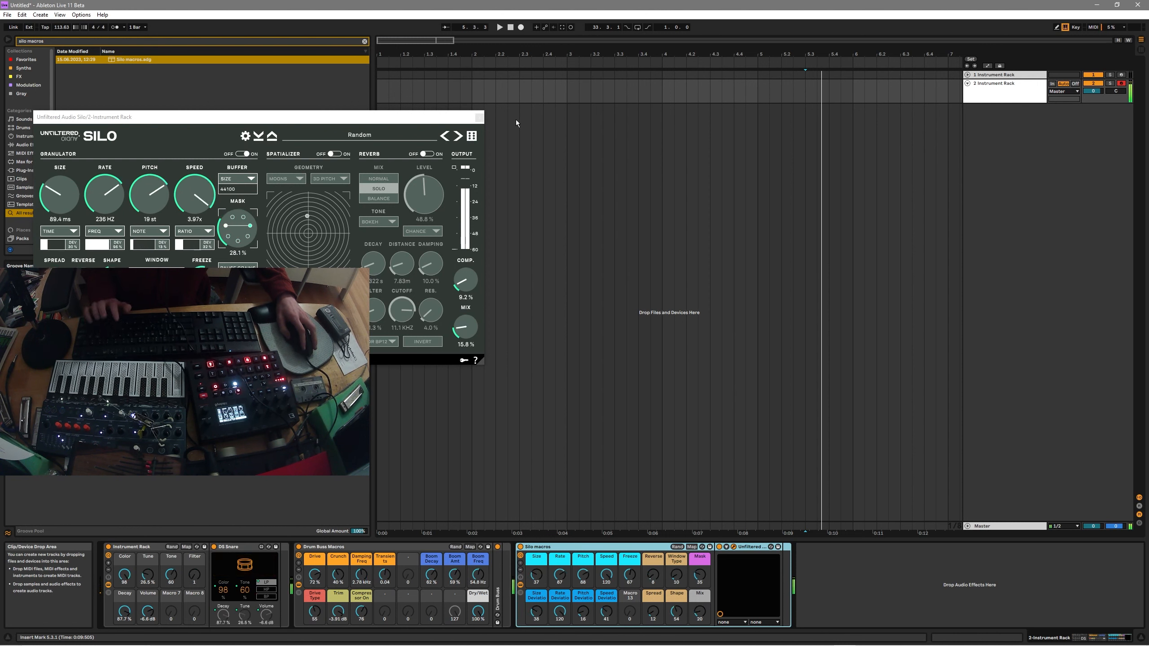
{"action": "key", "text": "a"}
{"action": "key", "text": "a"}
{"action": "key", "text": "a"}
{"action": "key", "text": "a"}
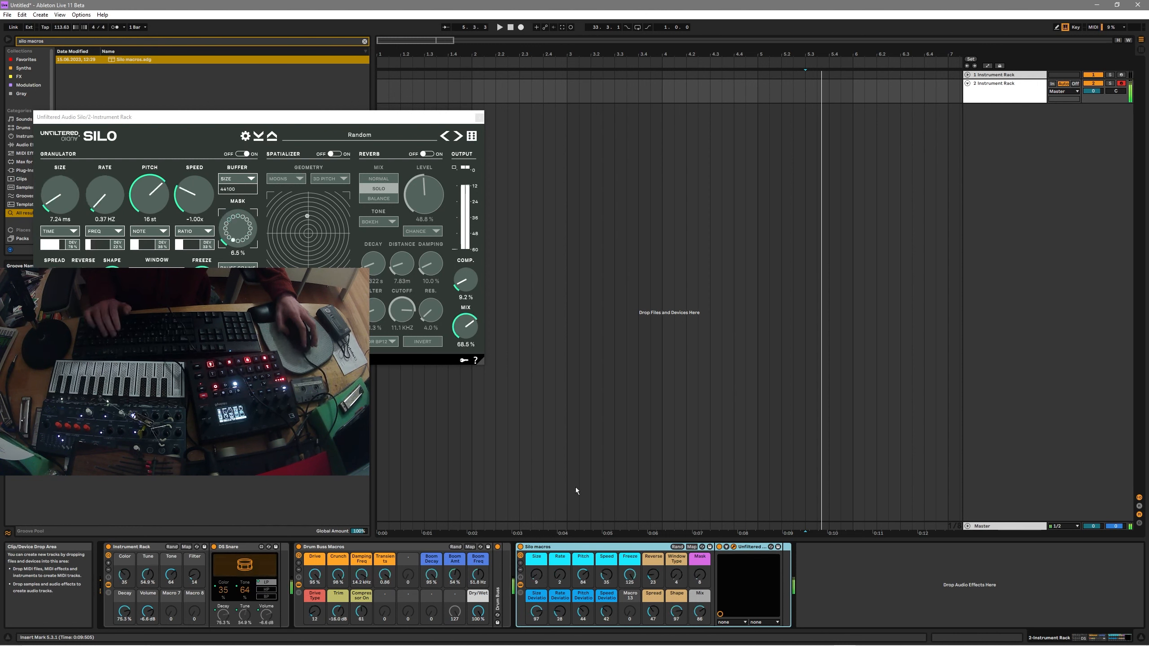
{"action": "key", "text": "a"}
{"action": "key", "text": "a"}
{"action": "key", "text": "a"}
{"action": "key", "text": "a"}
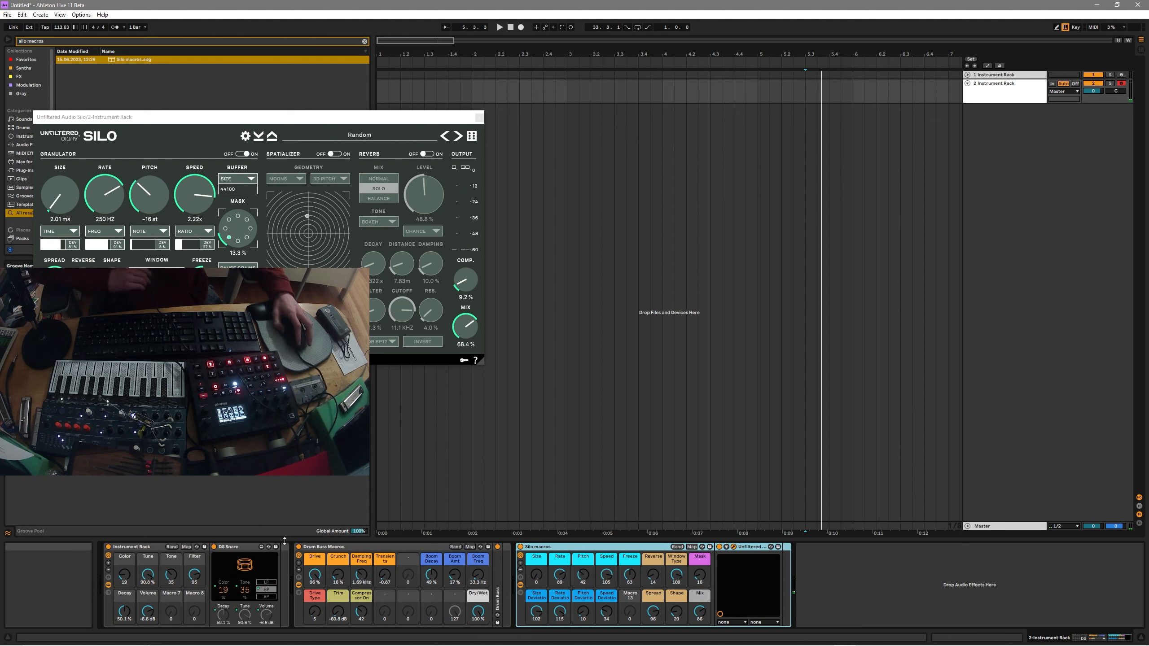
Close the Silo window and load the Multiband Dynamics Macros rack.
{"action": "left_click", "coordinate": [479, 117]}
{"action": "key", "text": "ctrl+f"}
{"action": "type", "text": "mul"}
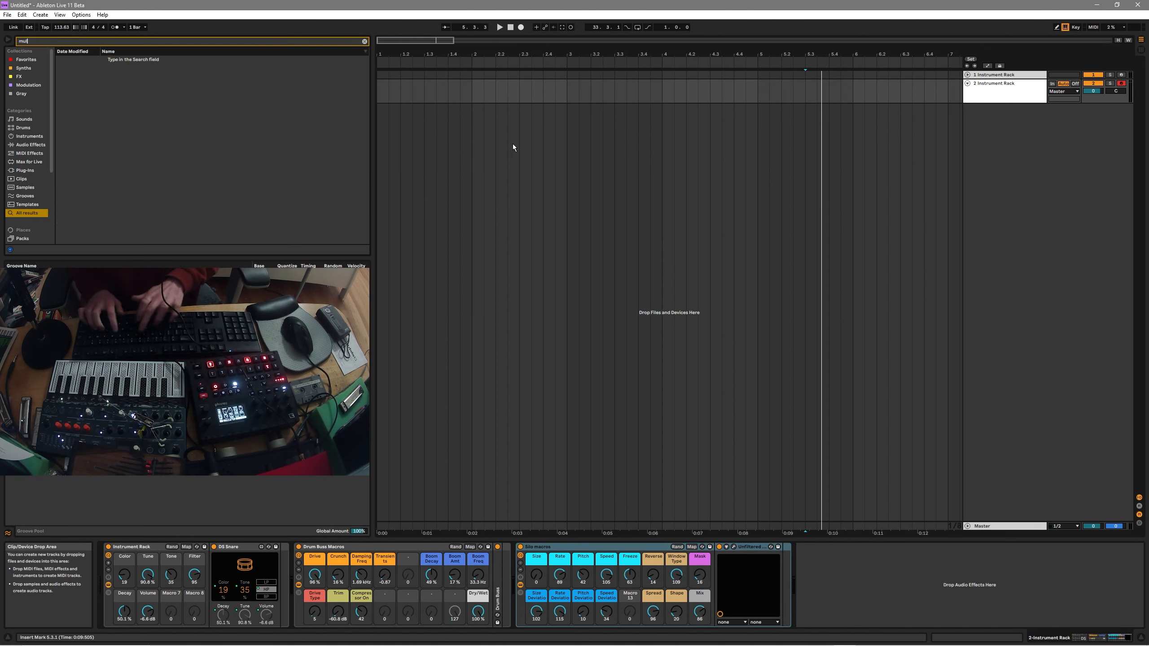
{"action": "type", "text": "tiband"}
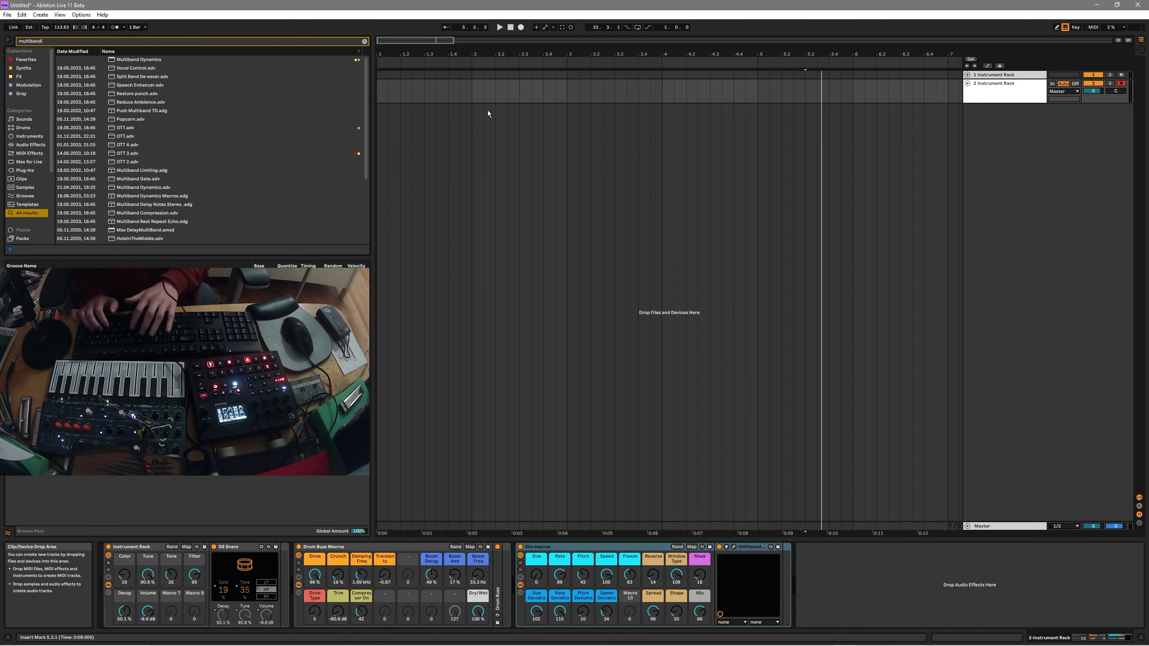
{"action": "type", "text": " dynamics macros"}
{"action": "key", "text": "Down"}
{"action": "key", "text": "Return"}
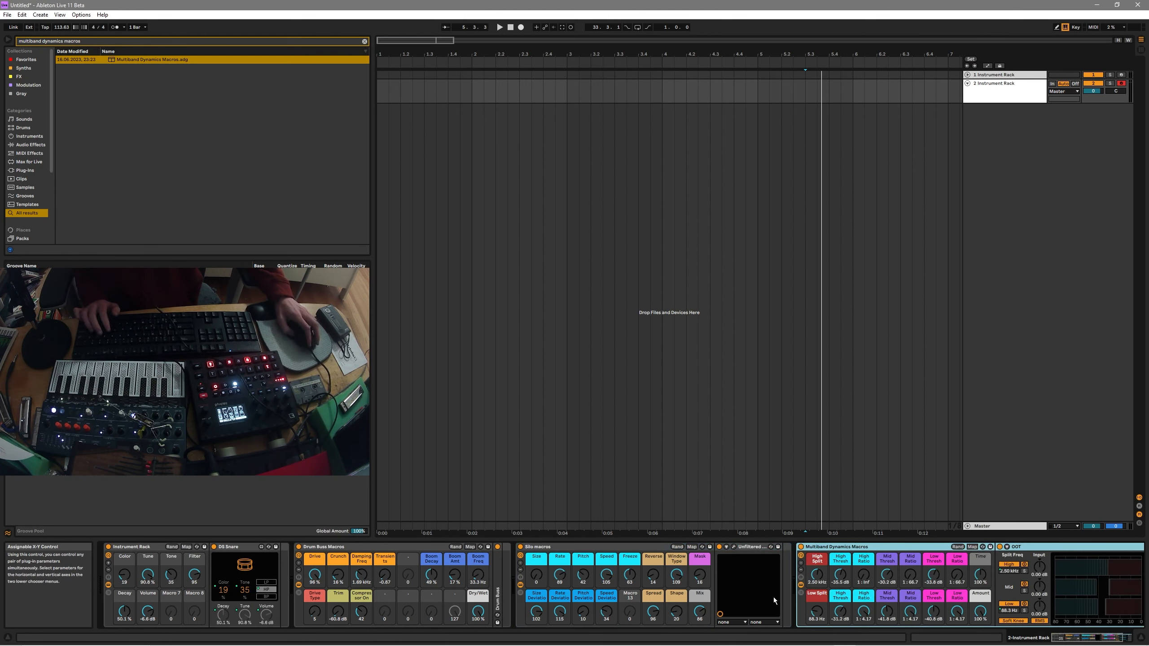
Link the Multiband Dynamics rack's randomization to the shared key.
{"action": "scroll", "coordinate": [784, 585], "scroll_direction": "down", "scroll_amount": 2}
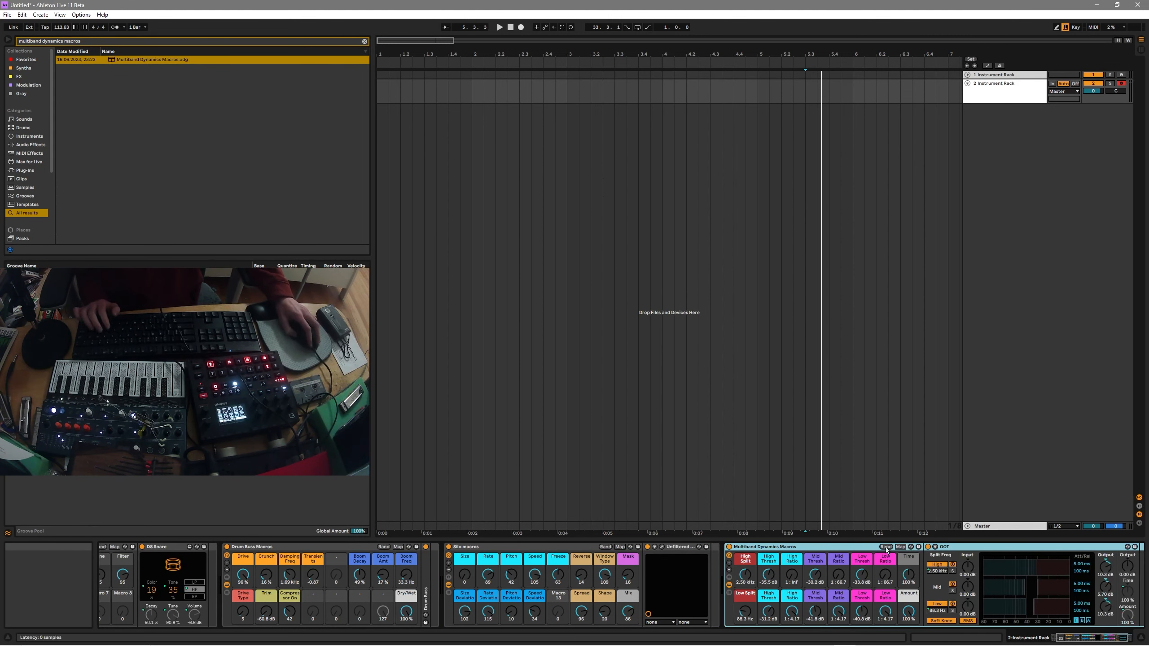
{"action": "right_click", "coordinate": [886, 548]}
{"action": "left_click", "coordinate": [930, 560]}
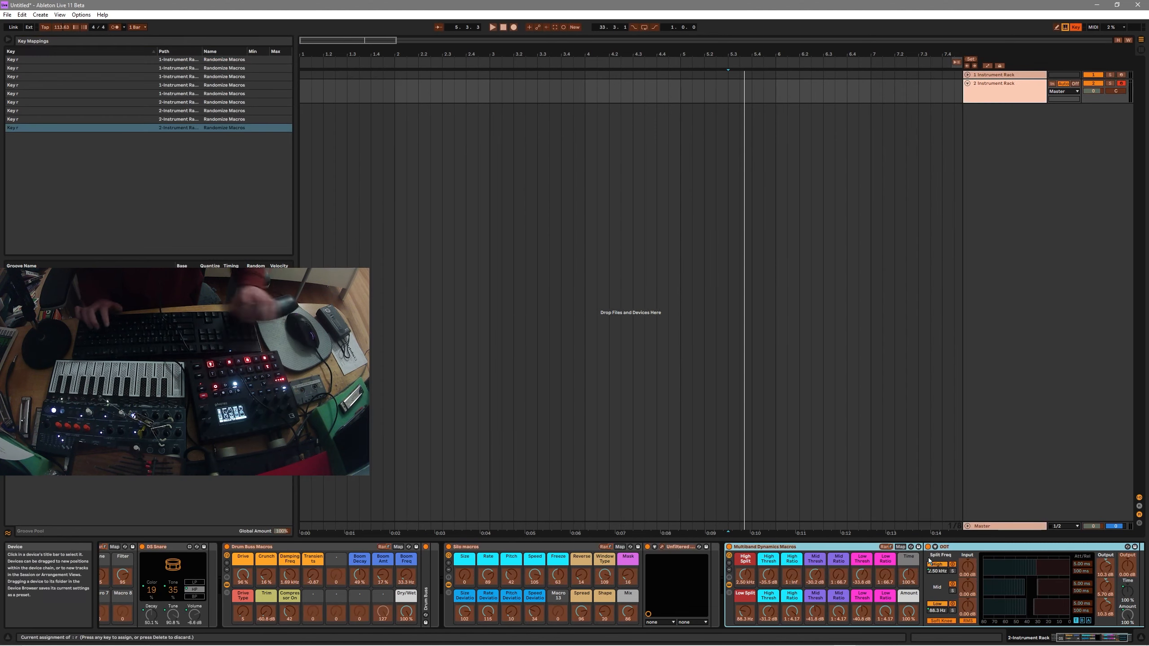
{"action": "key", "text": "ctrl+k"}
Search for 'rift macros' and load the Rift macros rack into the chain.
{"action": "key", "text": "ctrl+f"}
{"action": "type", "text": "rift macros"}
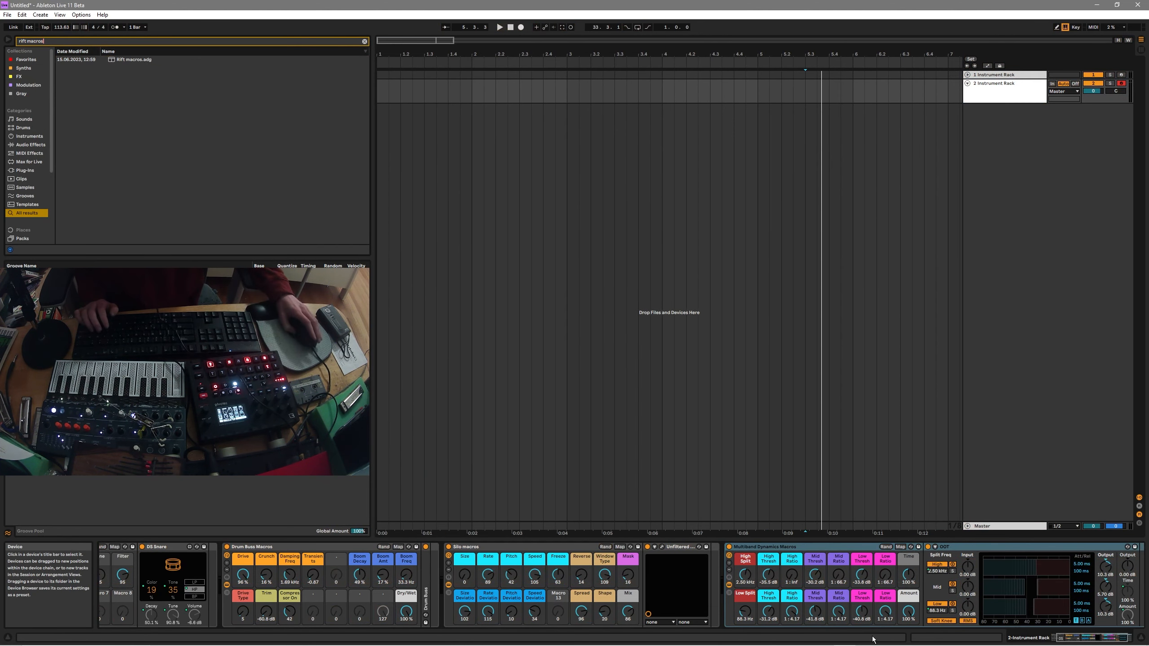
{"action": "scroll", "coordinate": [929, 561], "scroll_direction": "down", "scroll_amount": 1}
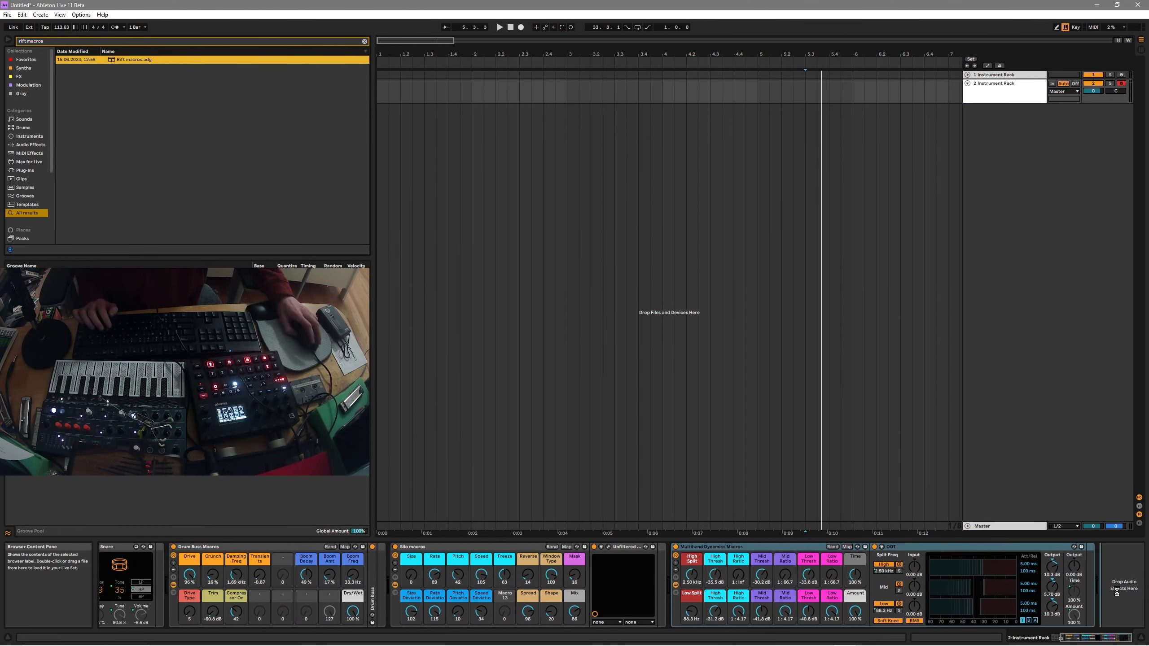
{"action": "key", "text": "Return"}
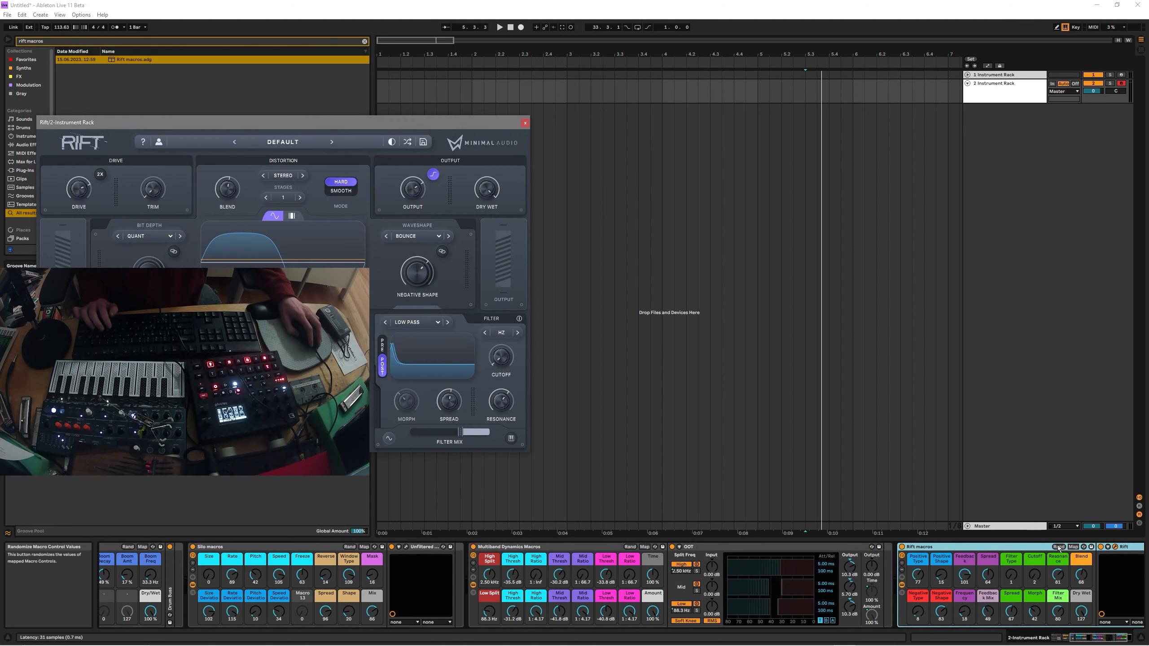
Key-map the Rift macros rack's Rand button to the shared R key.
{"action": "right_click", "coordinate": [1057, 546]}
{"action": "left_click", "coordinate": [1070, 555]}
{"action": "key", "text": "r"}
{"action": "key", "text": "ctrl+k"}
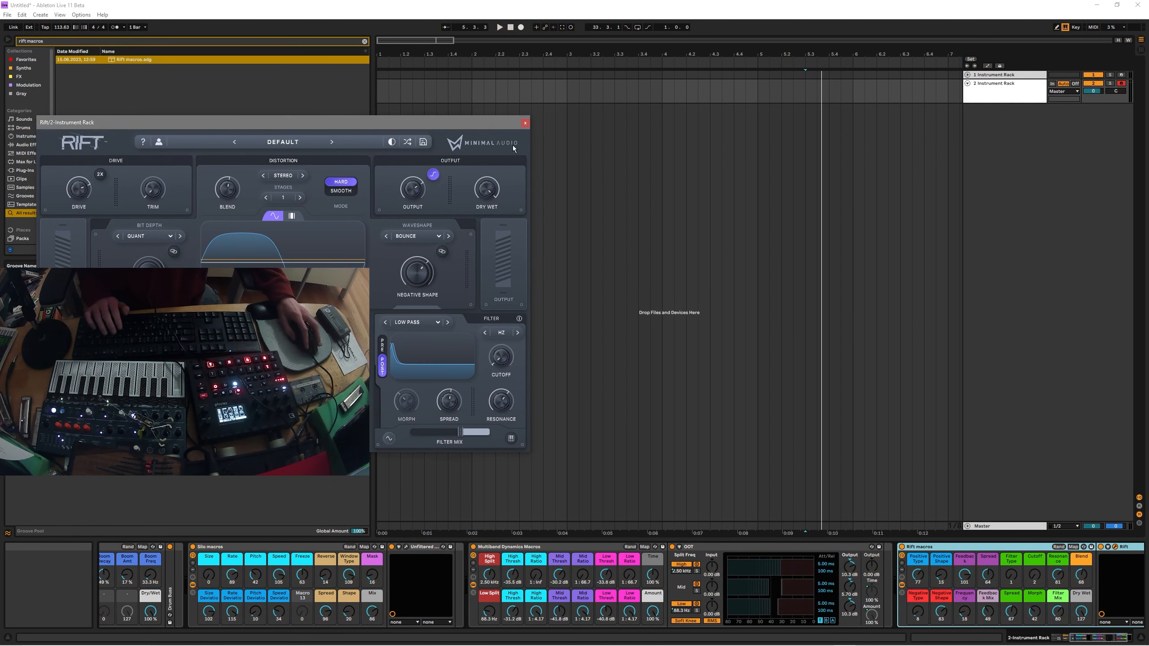
Press R eight times to roll new random macro settings across all five racks.
{"action": "key", "text": "r"}
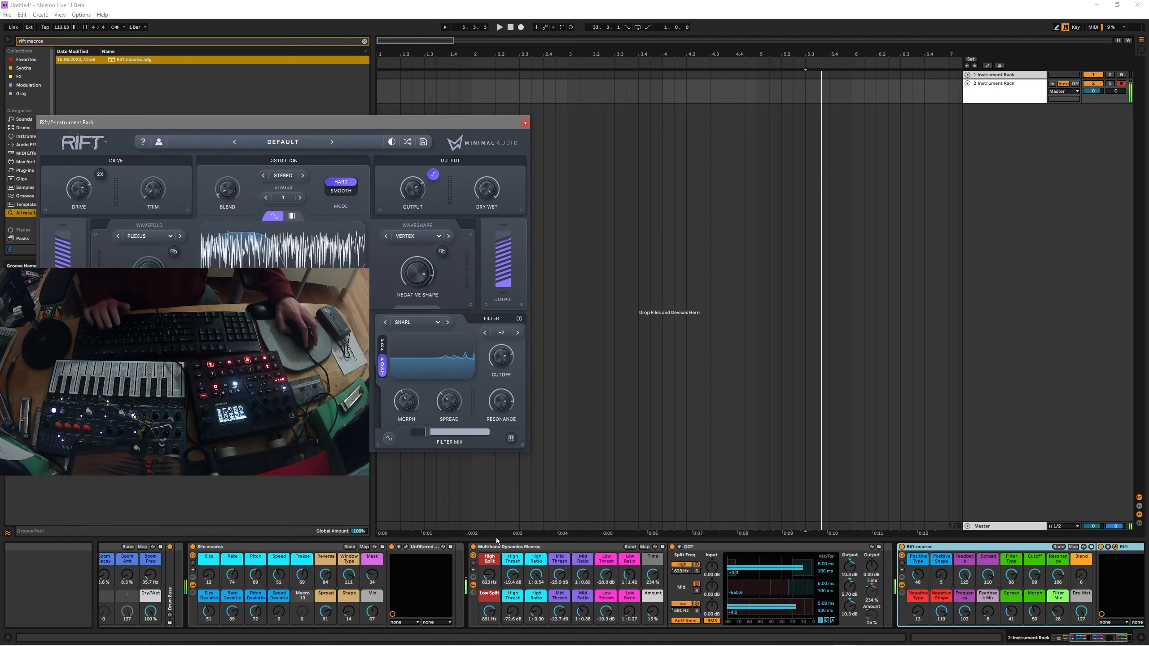
{"action": "key", "text": "r"}
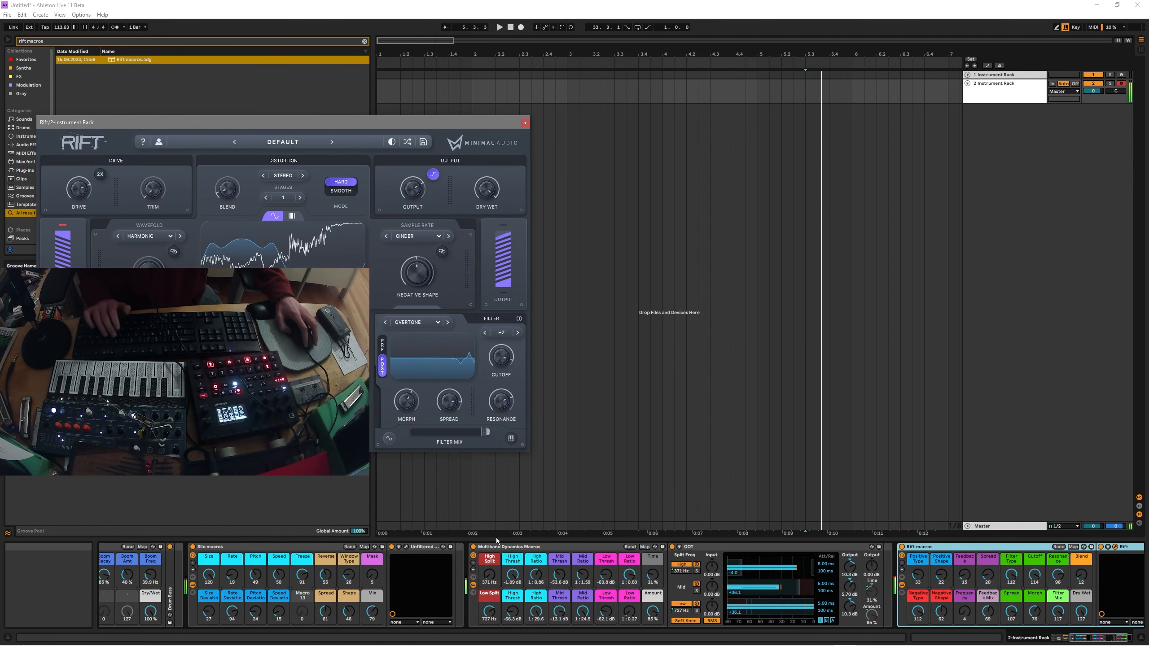
{"action": "key", "text": "r"}
{"action": "key", "text": "r"}
{"action": "key", "text": "r"}
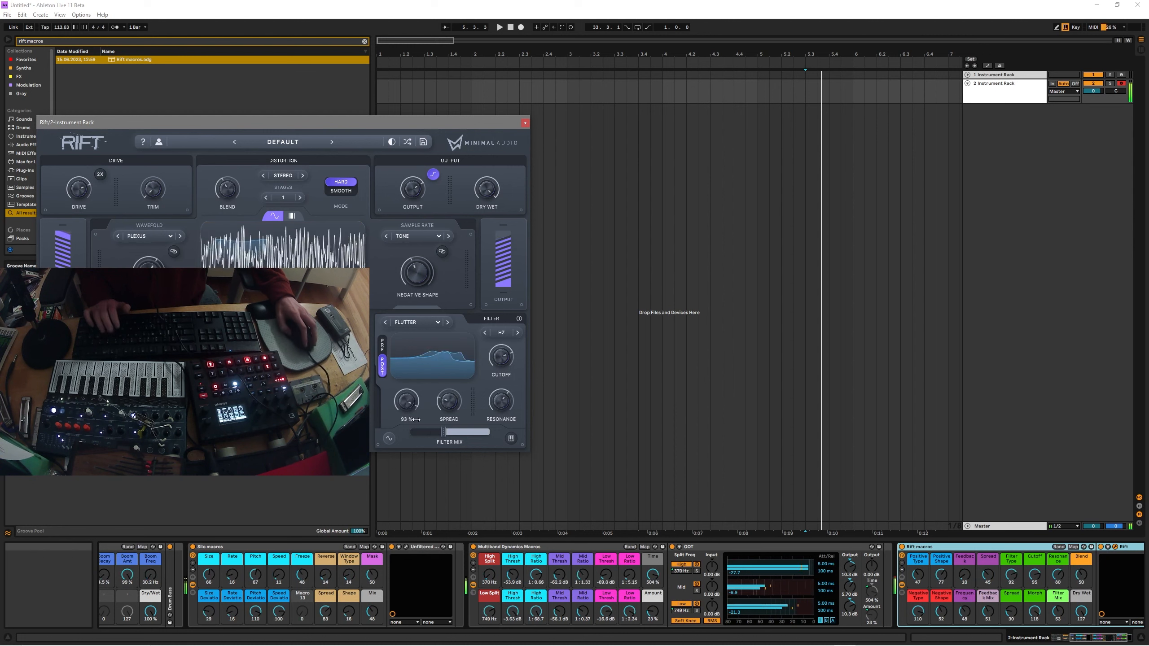
{"action": "key", "text": "r"}
{"action": "key", "text": "r"}
{"action": "key", "text": "r"}
{"action": "key", "text": "r"}
{"action": "key", "text": "r"}
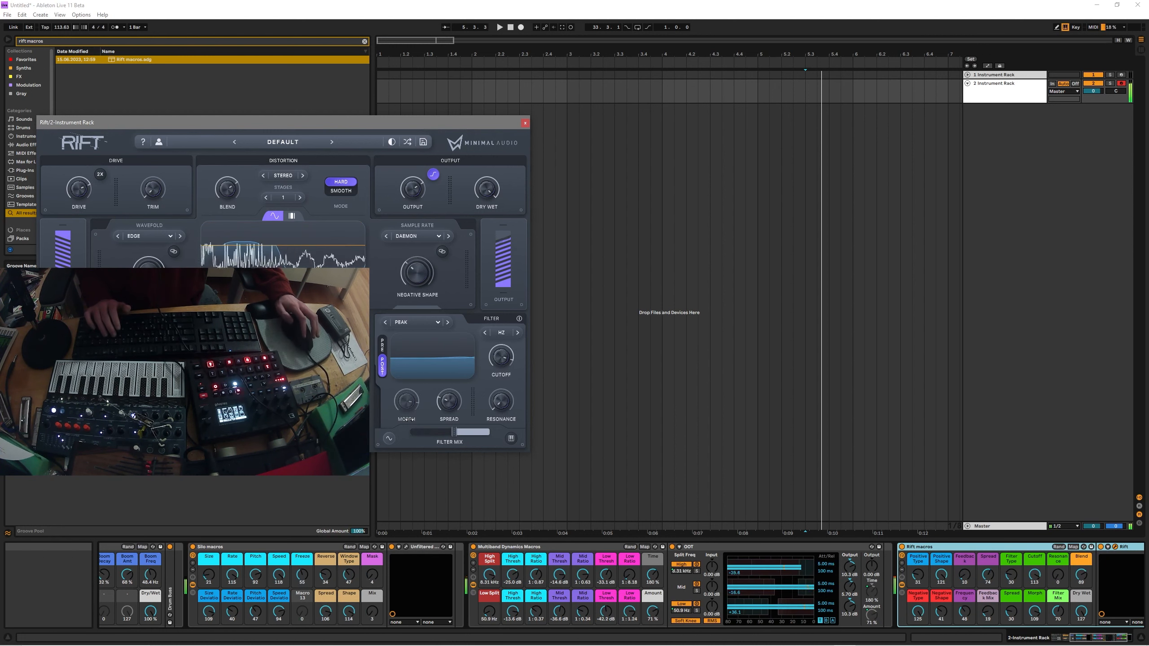
{"action": "key", "text": "r"}
{"action": "key", "text": "r"}
{"action": "key", "text": "r"}
{"action": "key", "text": "r"}
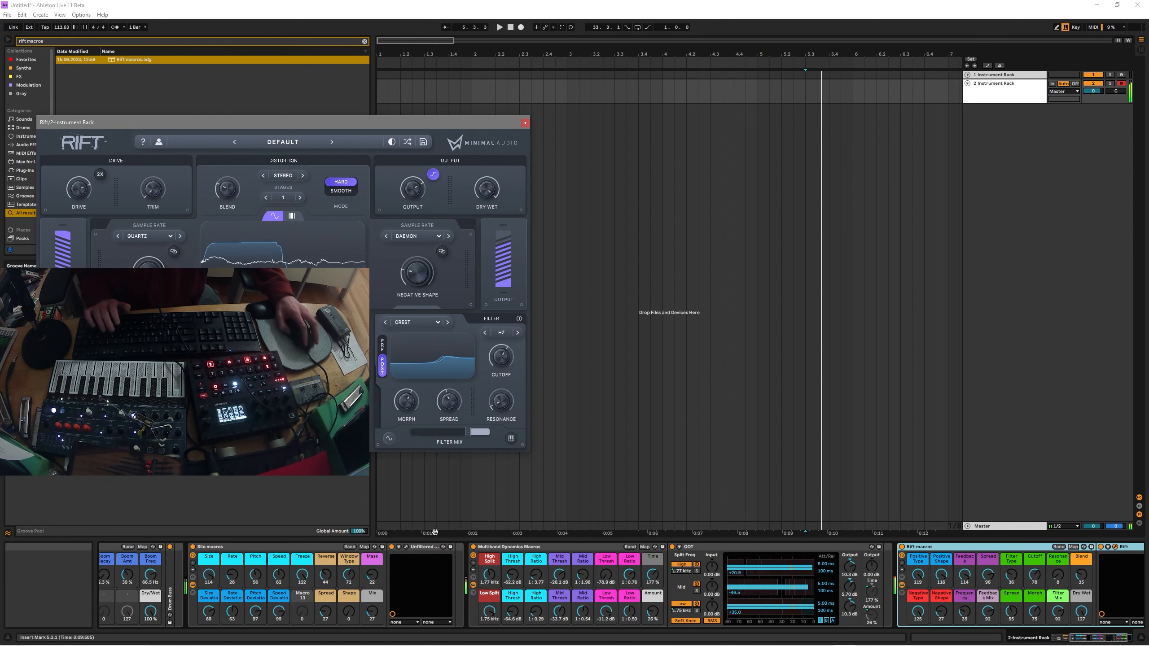
{"action": "key", "text": "r"}
{"action": "key", "text": "r"}
{"action": "key", "text": "r"}
{"action": "key", "text": "r"}
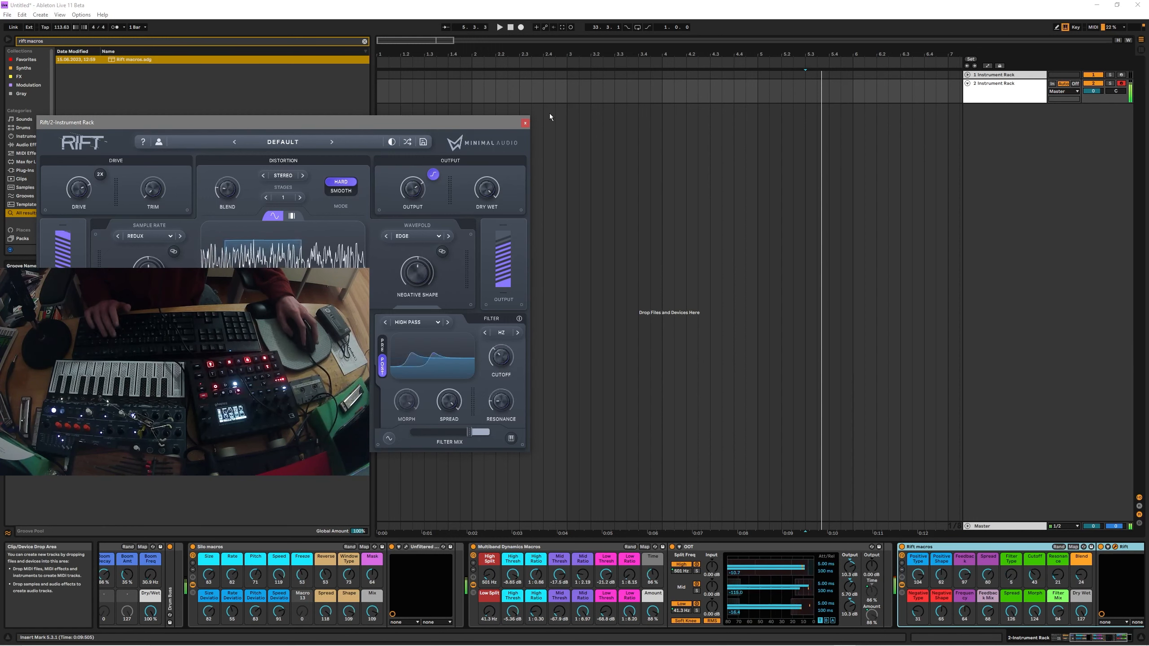
{"action": "key", "text": "r"}
{"action": "key", "text": "r"}
{"action": "key", "text": "r"}
{"action": "key", "text": "r"}
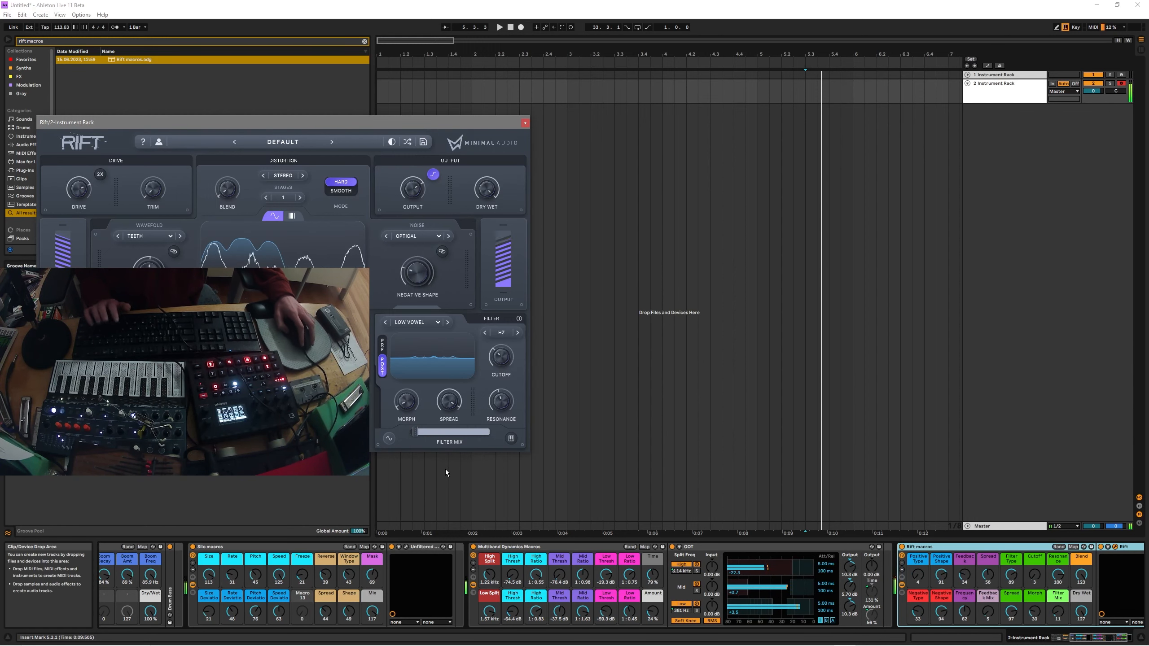
{"action": "key", "text": "r"}
{"action": "key", "text": "r"}
{"action": "key", "text": "r"}
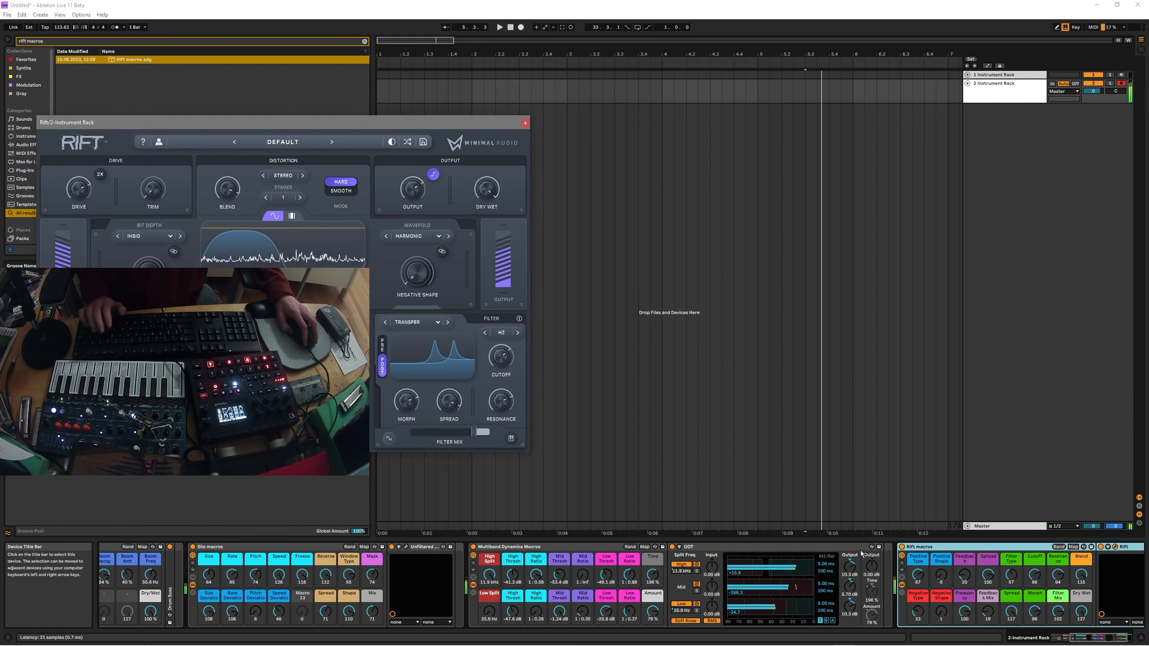
Close the Rift plugin window.
{"action": "scroll", "coordinate": [438, 564], "scroll_direction": "up", "scroll_amount": 4}
{"action": "scroll", "coordinate": [438, 566], "scroll_direction": "up", "scroll_amount": 2}
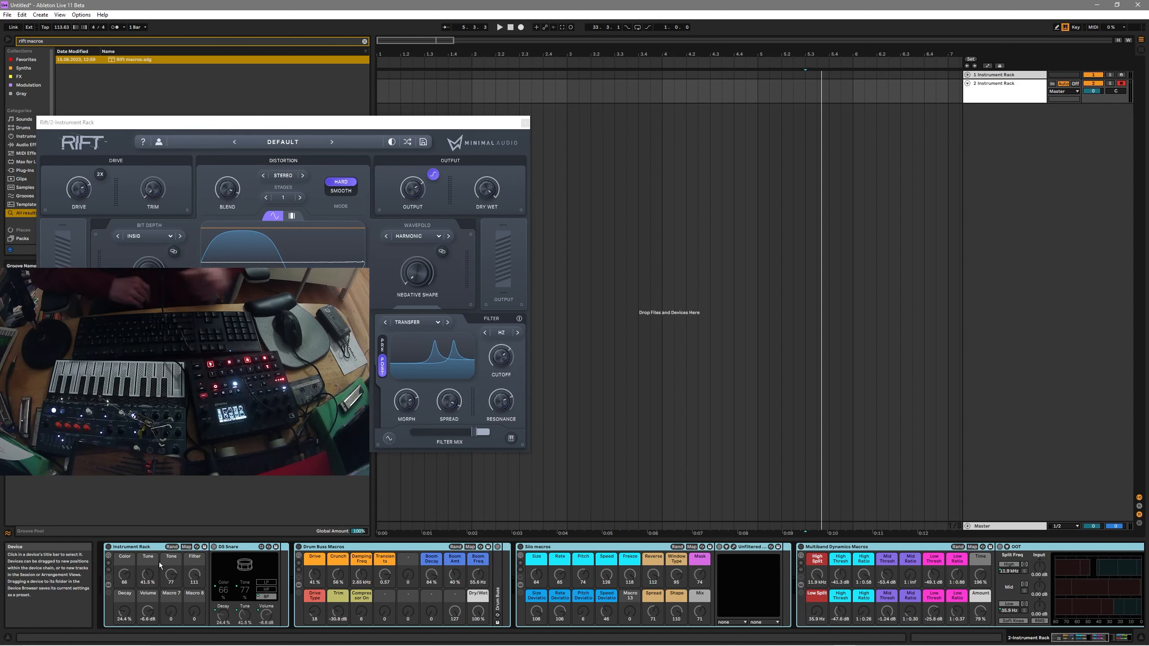
{"action": "left_click", "coordinate": [525, 122]}
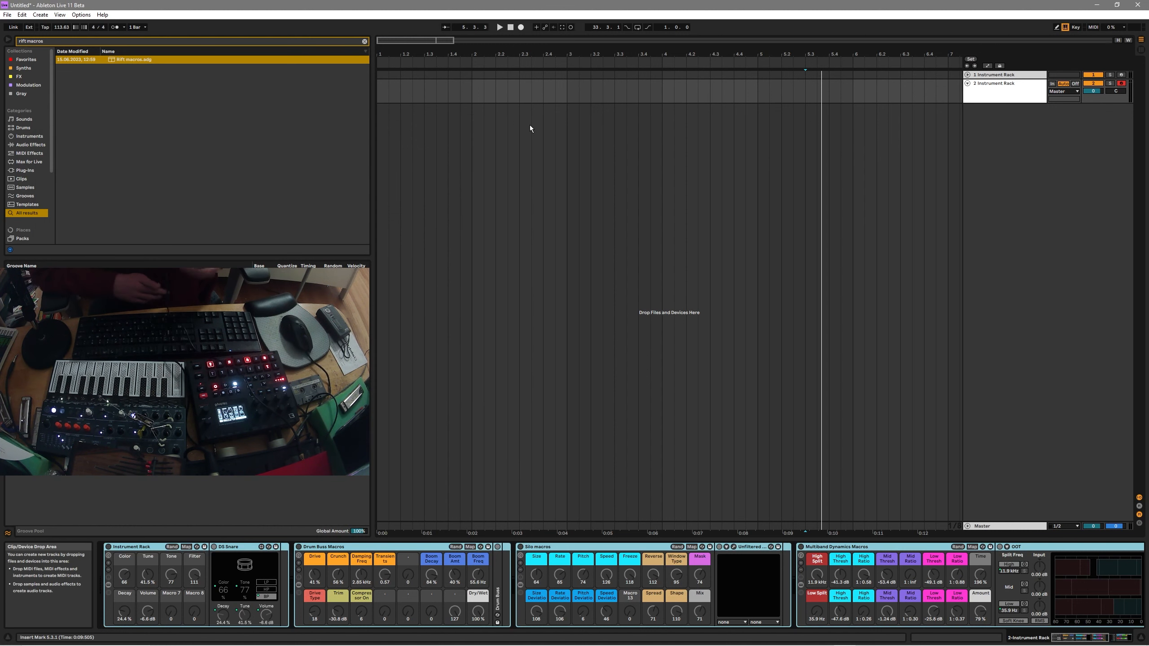